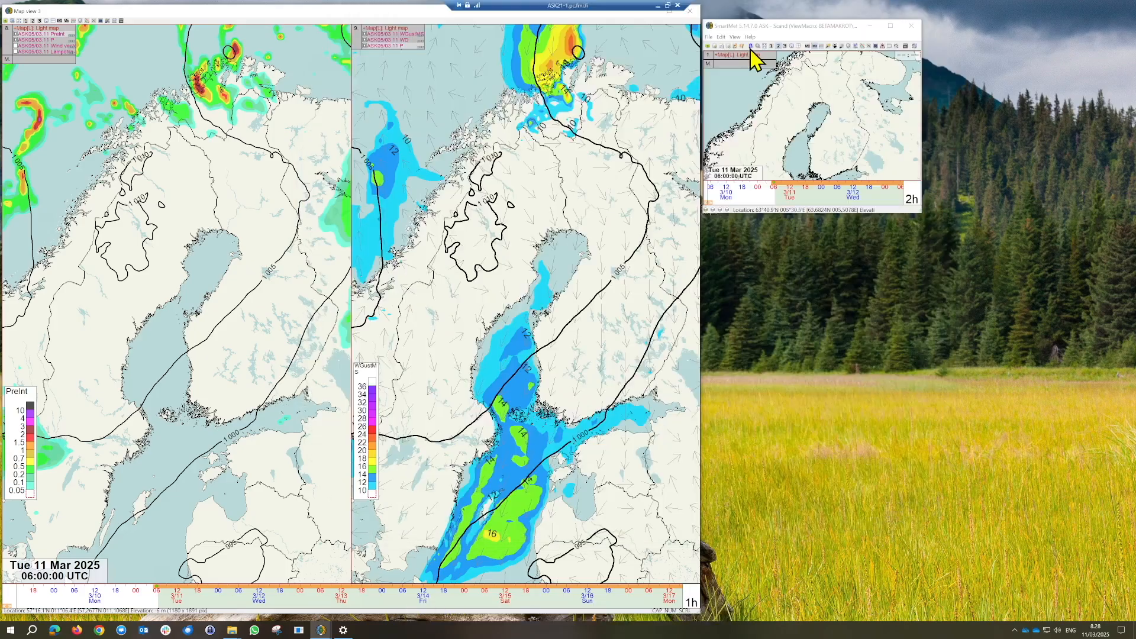
Open the Beta product settings, check the Automation options and return to the main product settings.
left_click(751, 48)
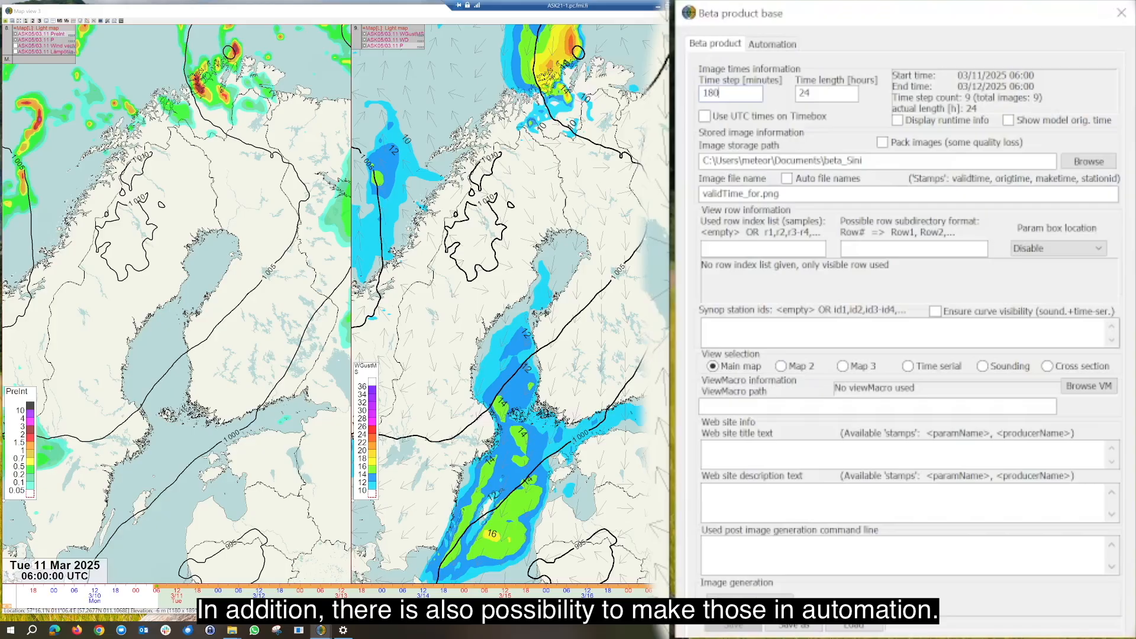
left_click(772, 44)
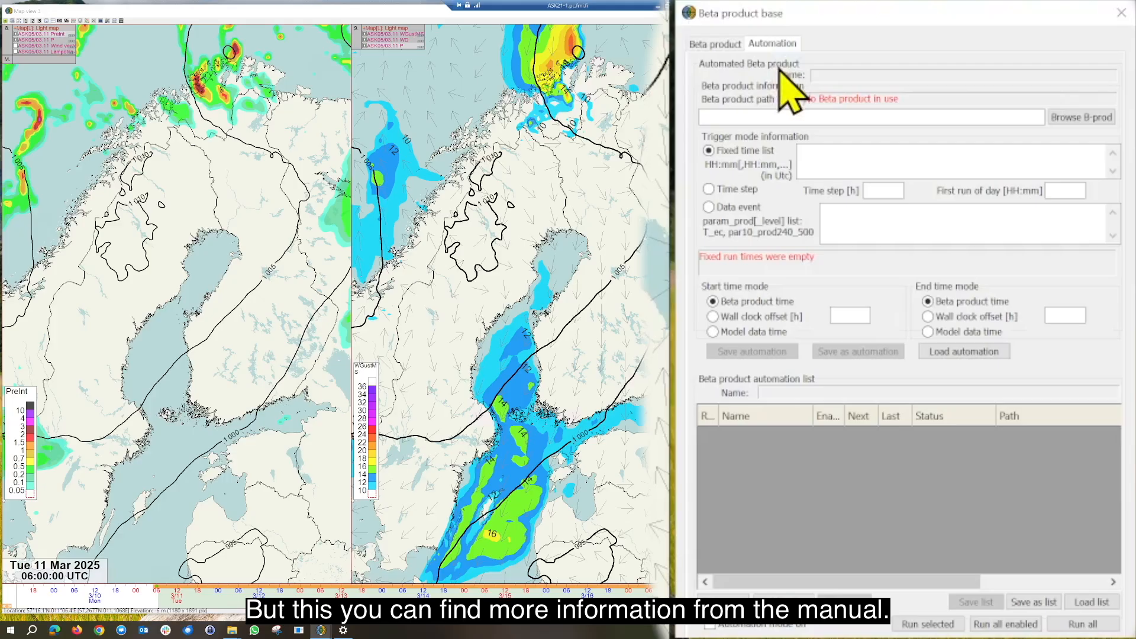
left_click(713, 46)
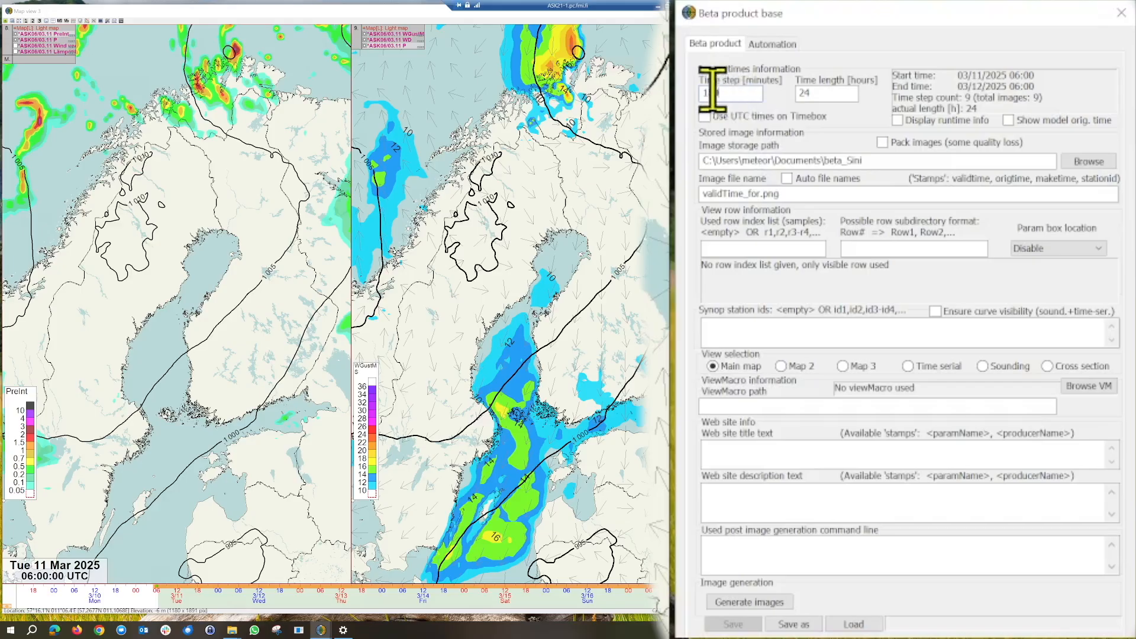
Set the image time step to 60 minutes and the time length to 48 hours.
left_click_drag(737, 93, 694, 92)
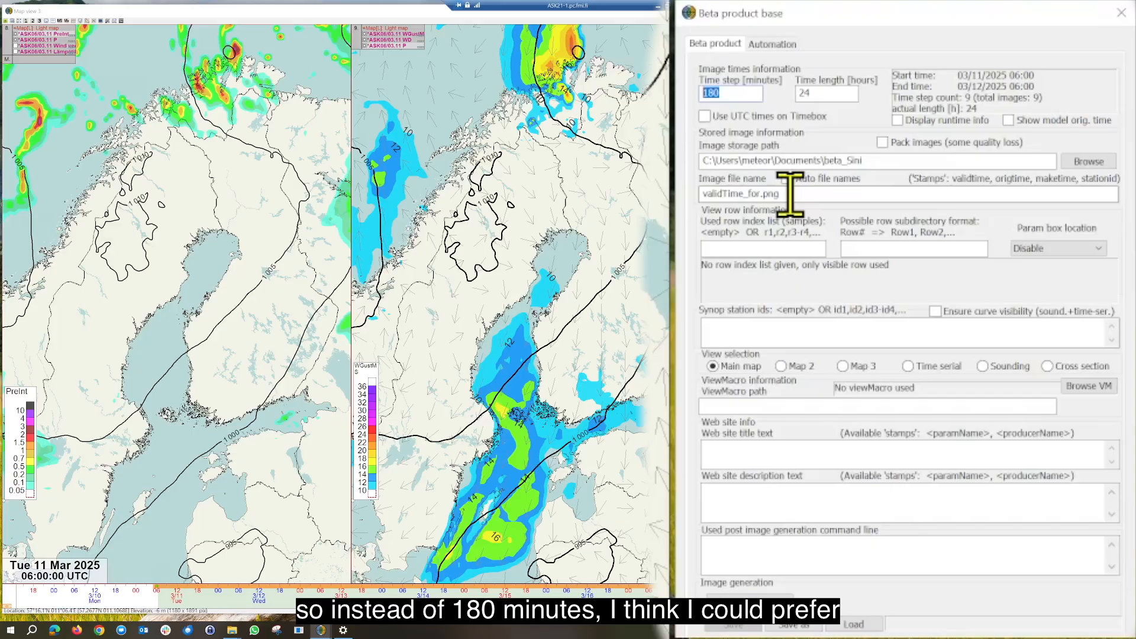
type("60")
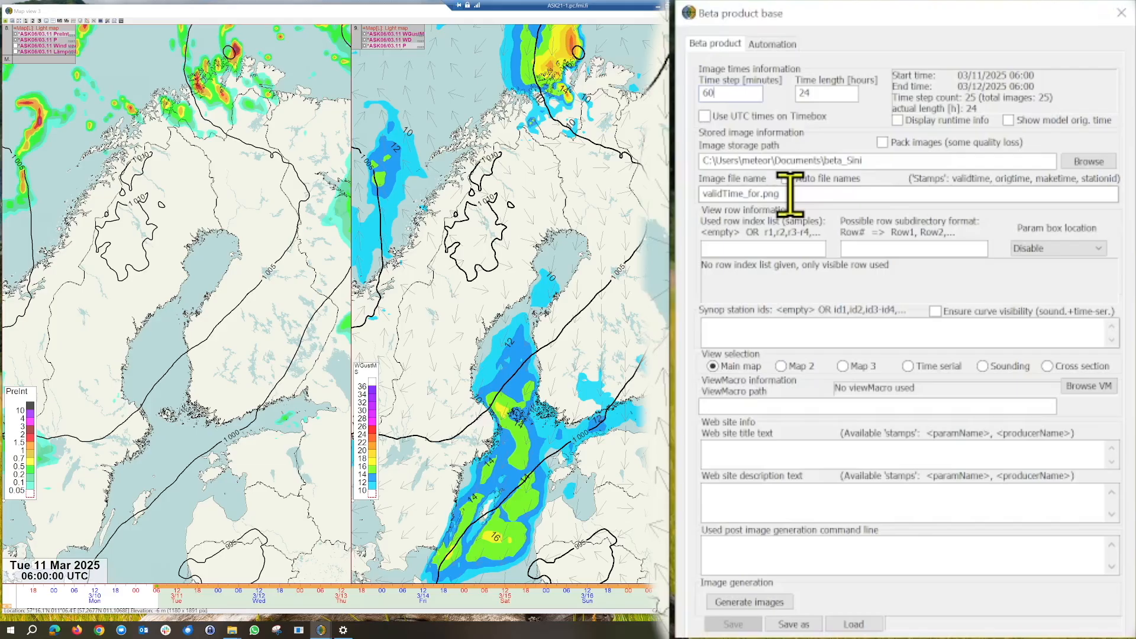
left_click_drag(820, 94, 799, 96)
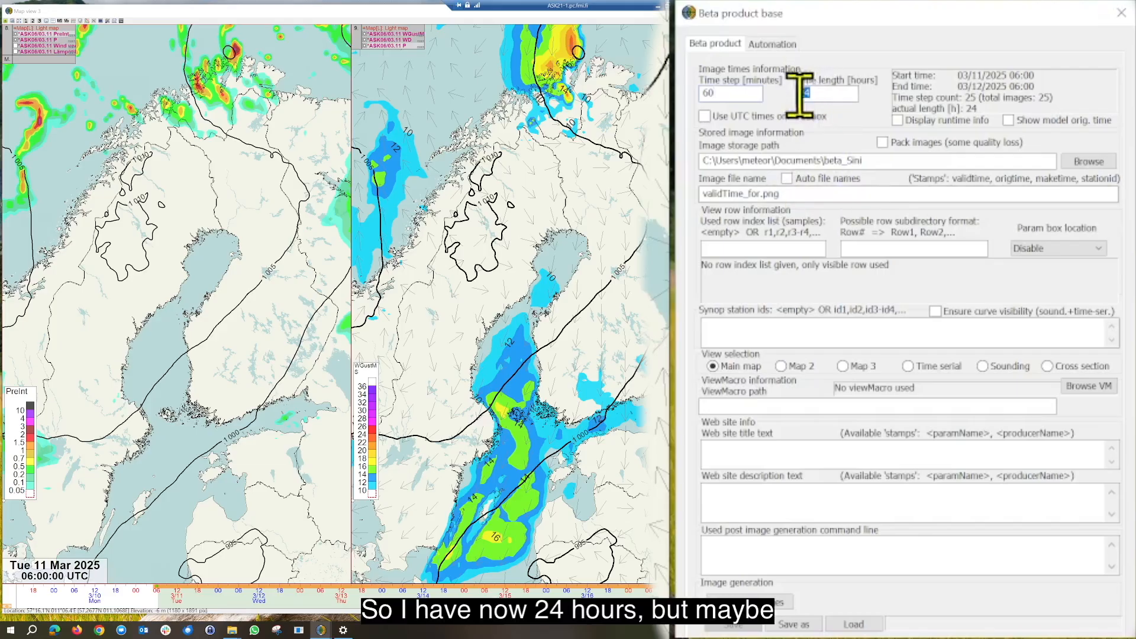
left_click(816, 97)
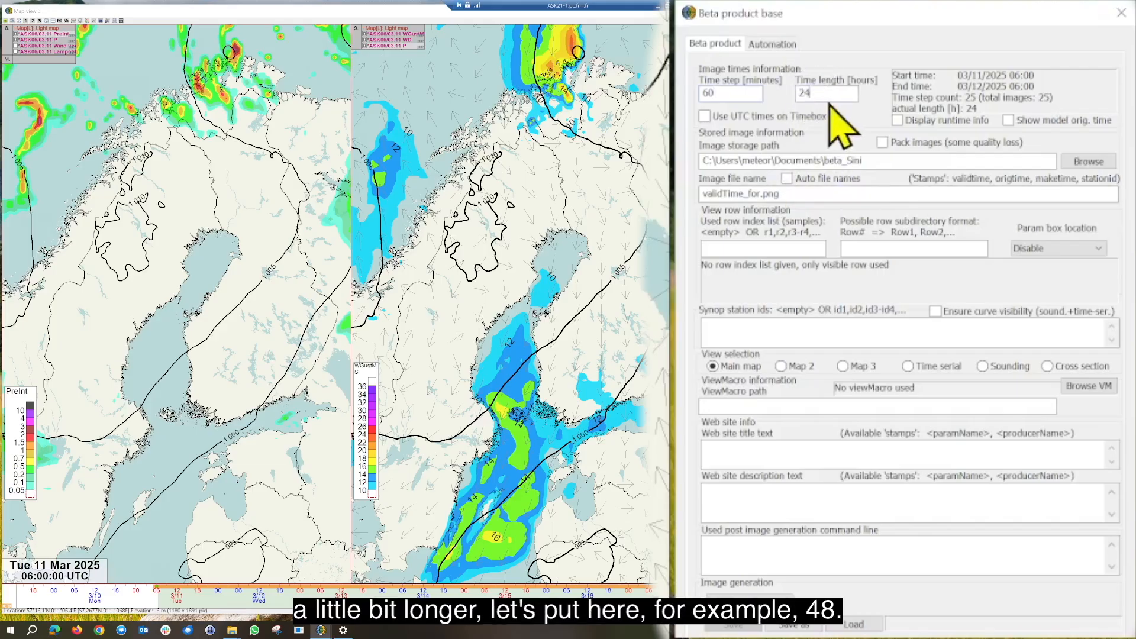
left_click_drag(800, 93, 832, 94)
type("48")
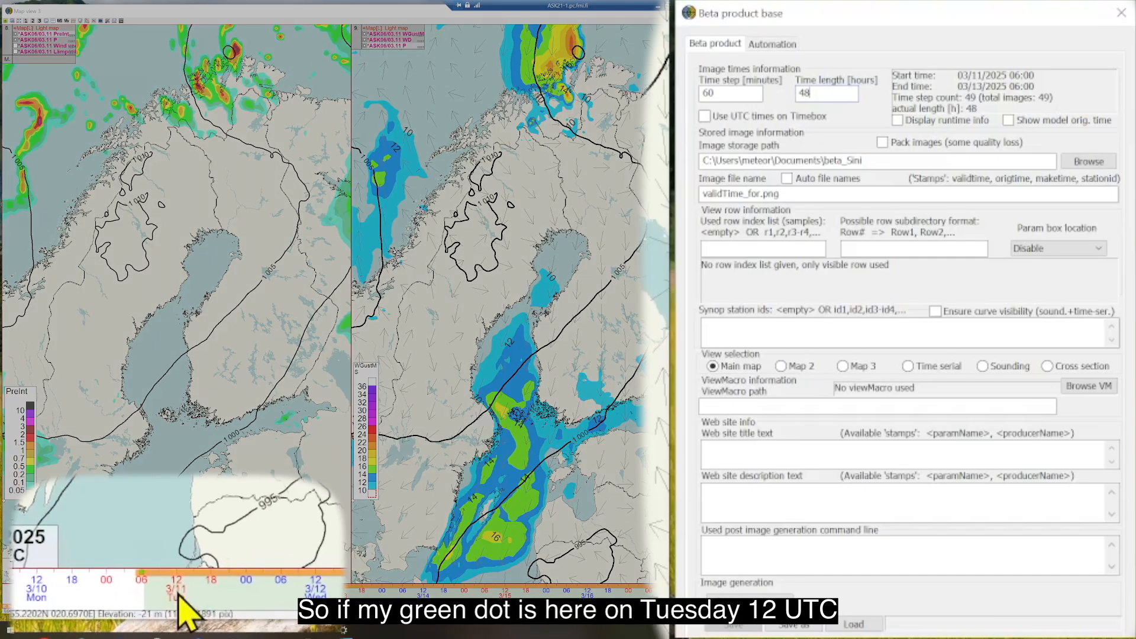
Set the map time to Tue 11 Mar 2025 06:00 UTC and generate the product images from Map 3.
left_click(176, 589)
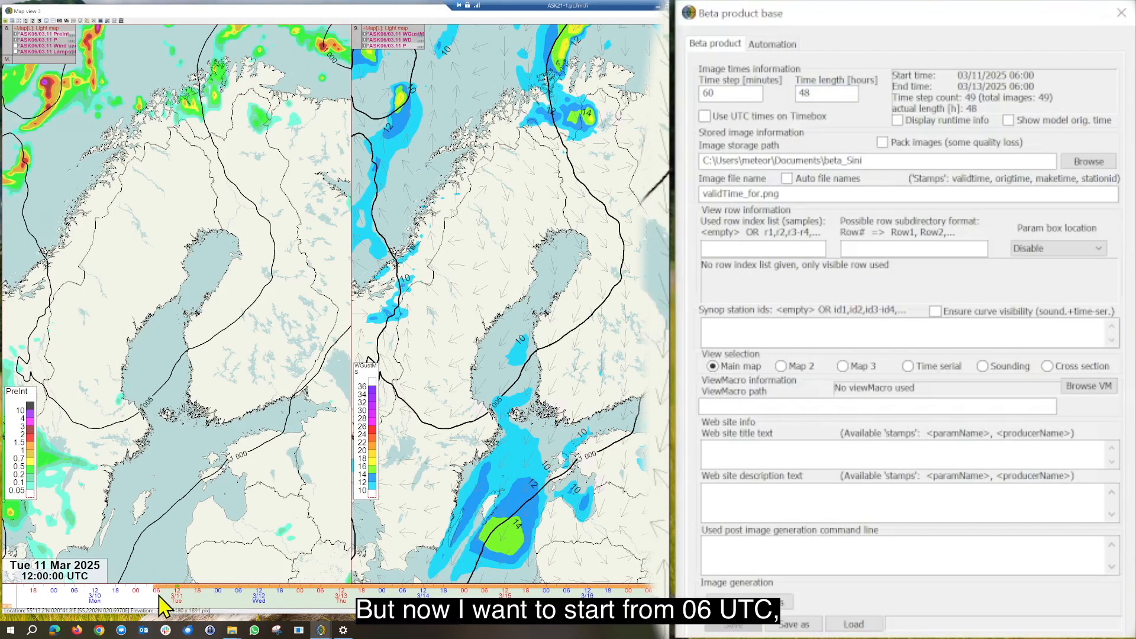
left_click(157, 593)
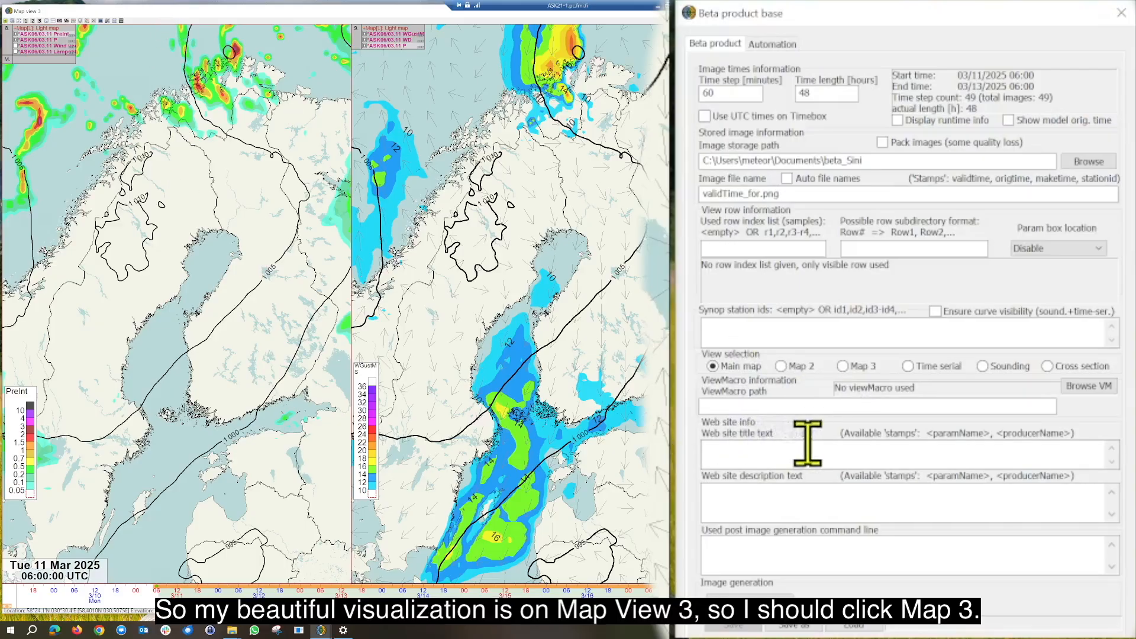
left_click(843, 366)
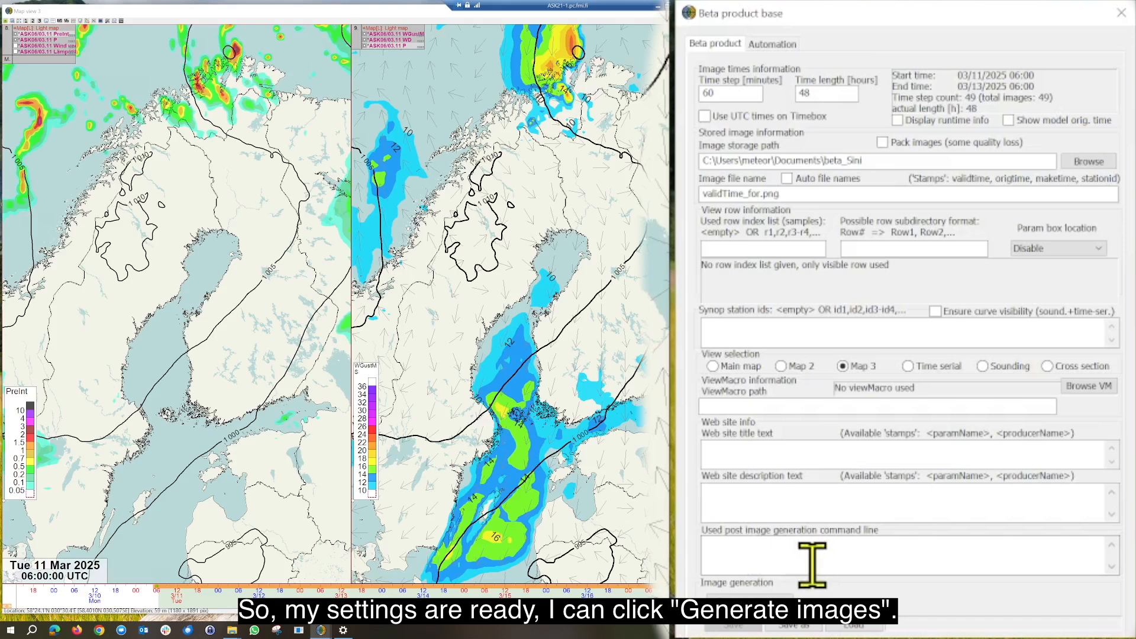
left_click(748, 604)
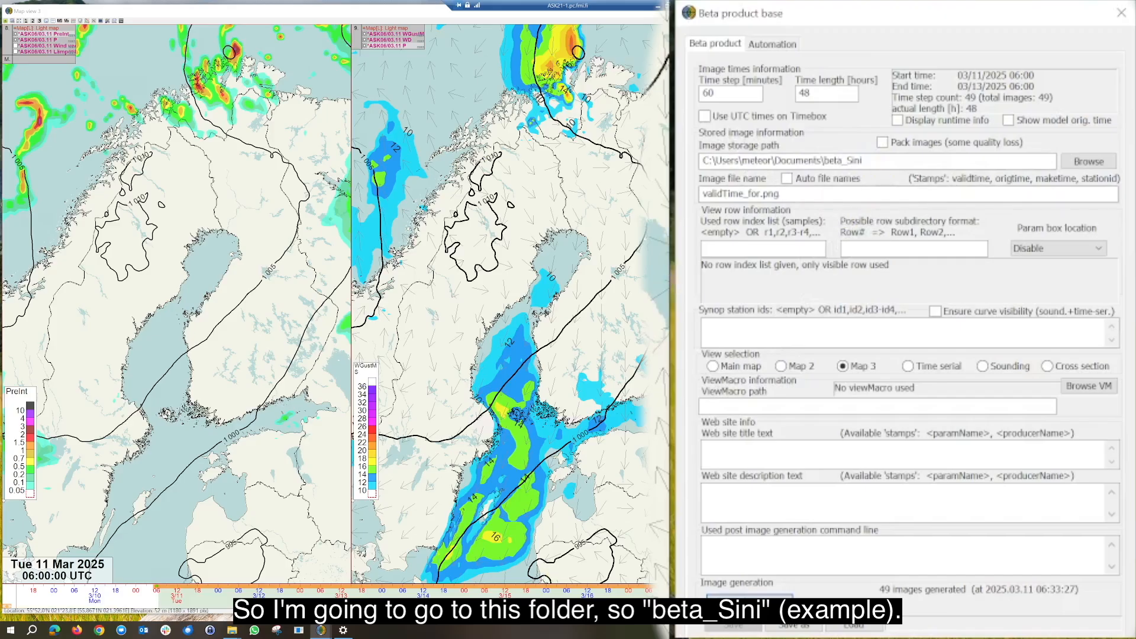
Open the image storage folder in File Explorer, enlarge its window and show the files as large thumbnails.
left_click(232, 630)
left_click_drag(311, 123, 488, 100)
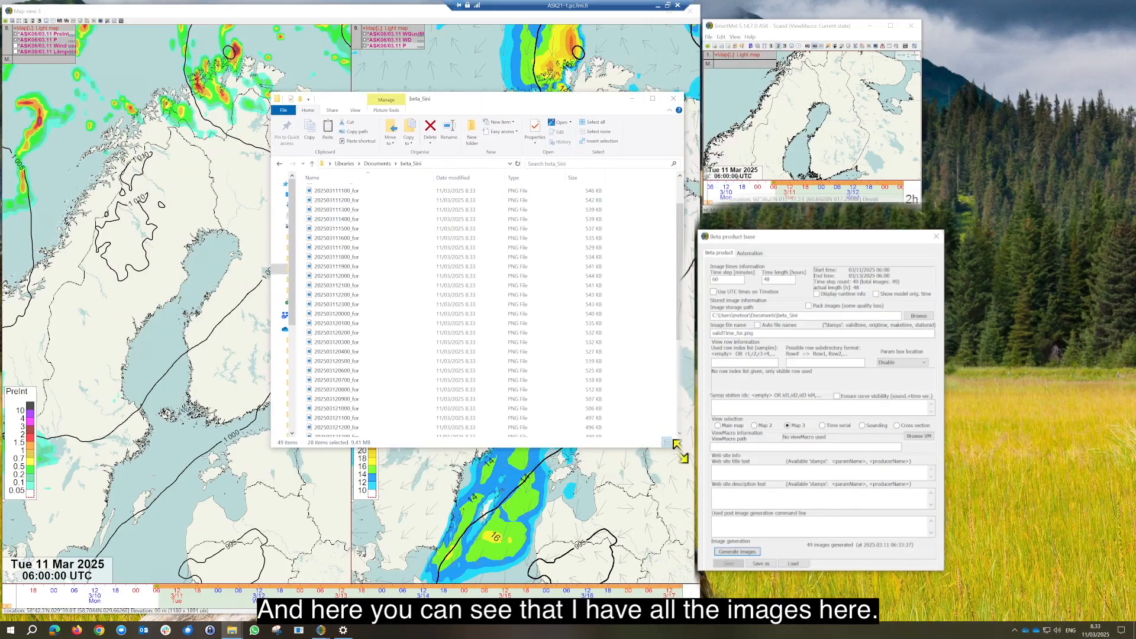
left_click_drag(684, 448, 723, 600)
left_click(717, 594)
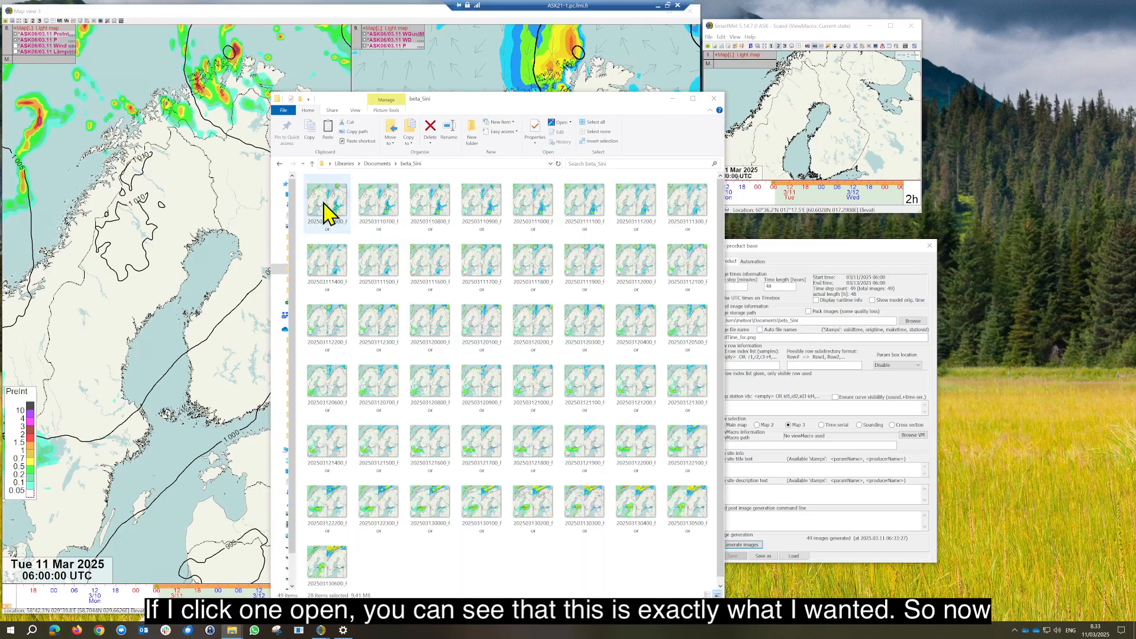
Page through the generated images from the first one, checking their time stamps and comparing their size with the Map view 3 window.
double_click(326, 203)
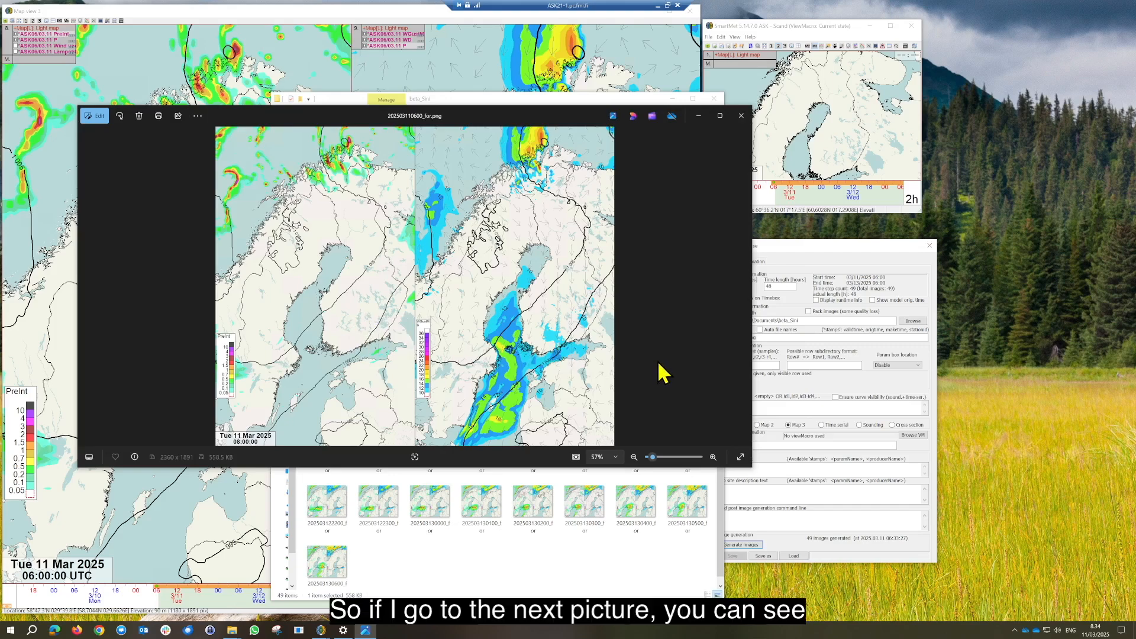
key("Right")
key("Right")
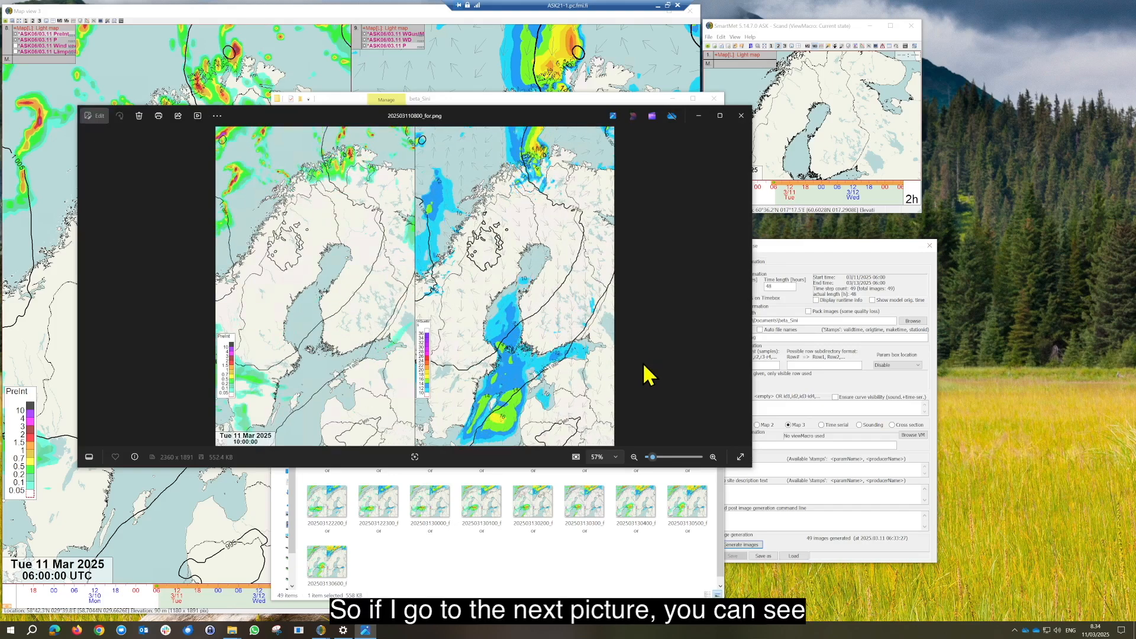
key("Right")
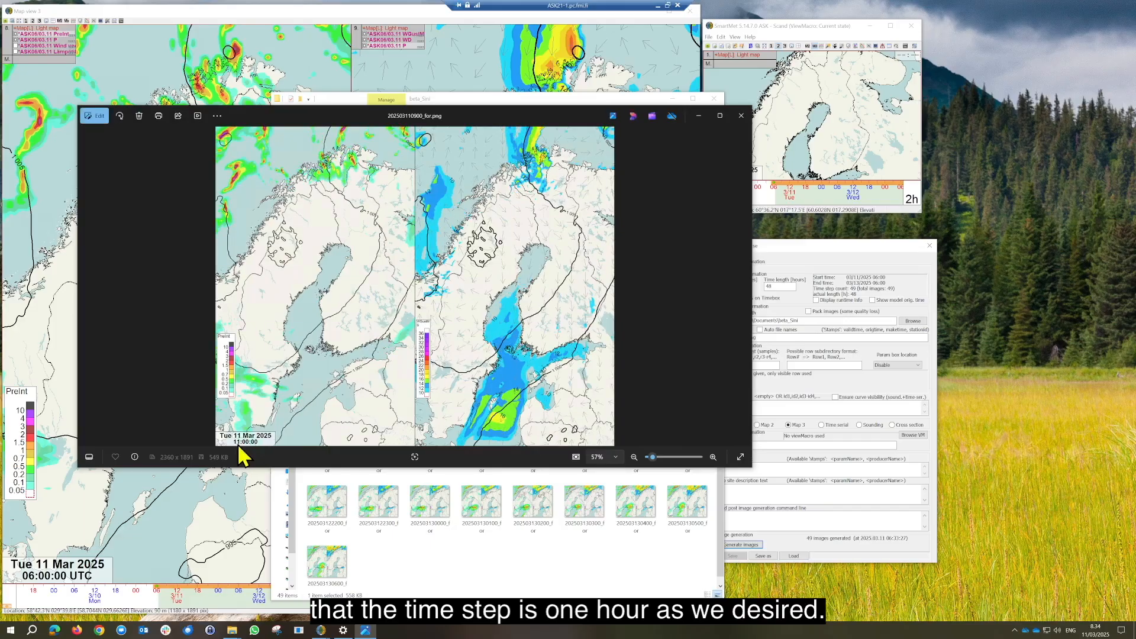
key("Right")
key("Right")
key("Right")
key("Right")
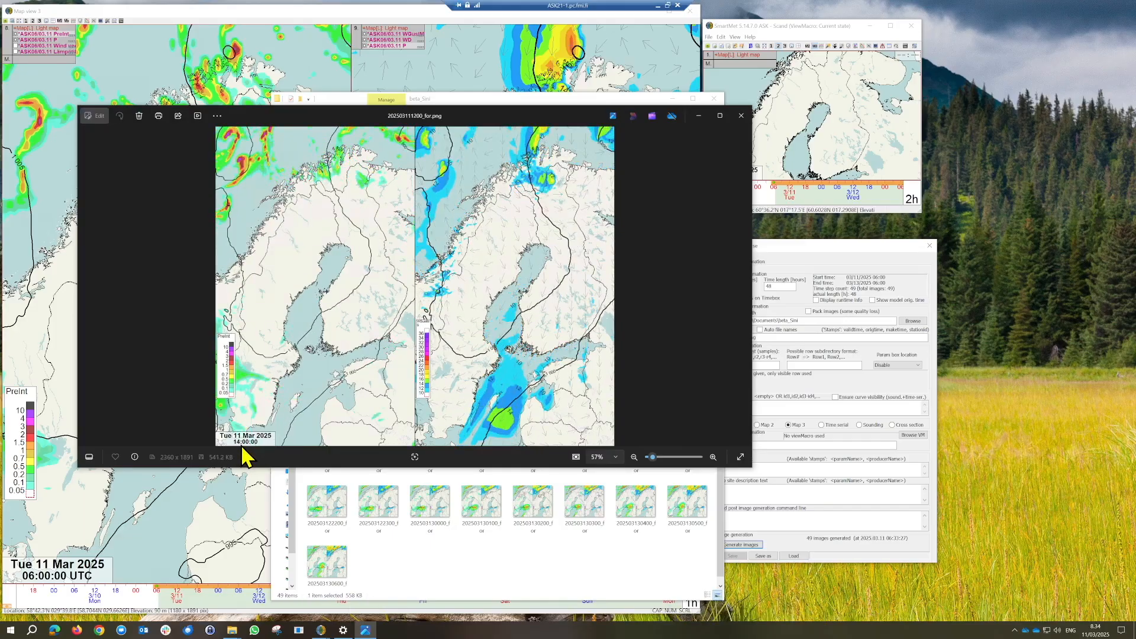
key("Right")
key("Right")
key("Right")
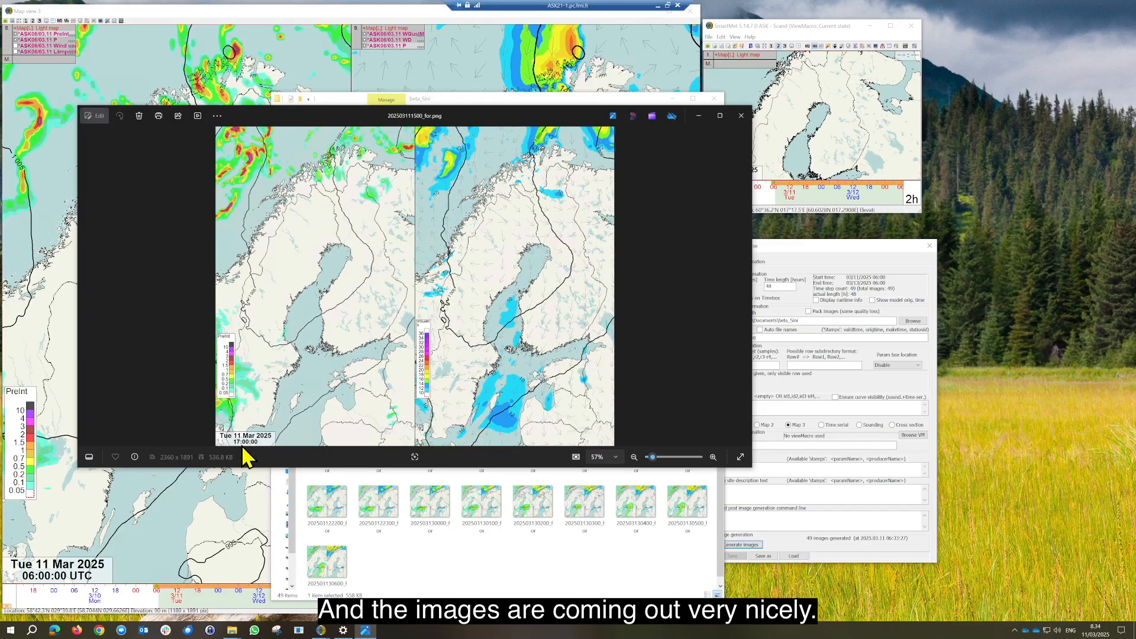
key("Right")
key("Right")
key("Right")
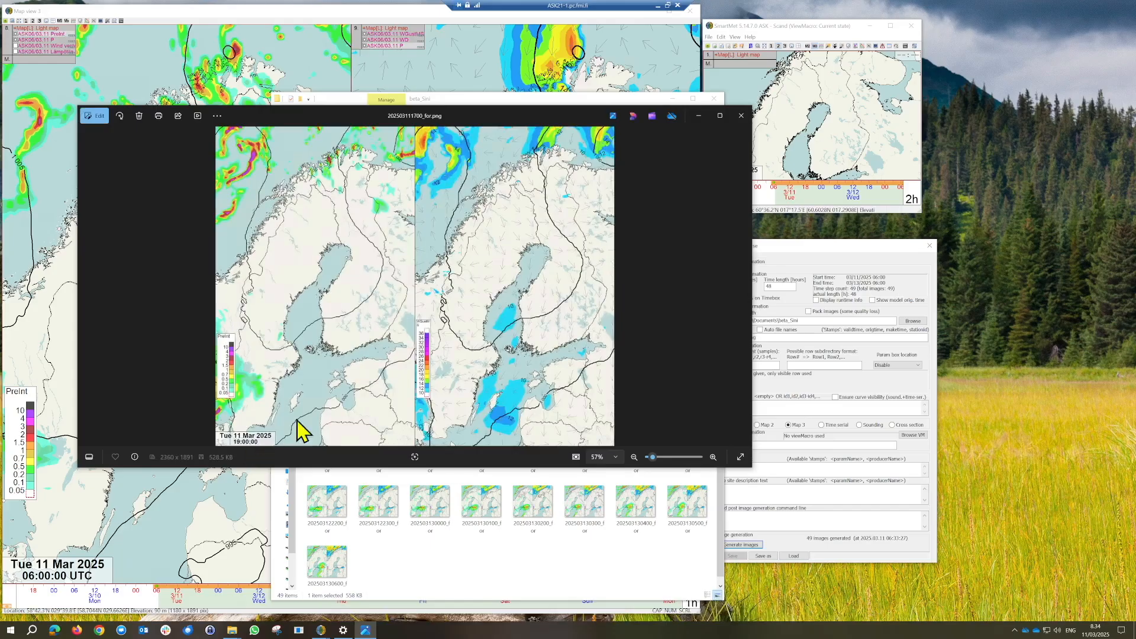
key("Right")
key("Right")
key("Right")
key("Right")
key("Right")
key("Right")
key("Right")
key("Right")
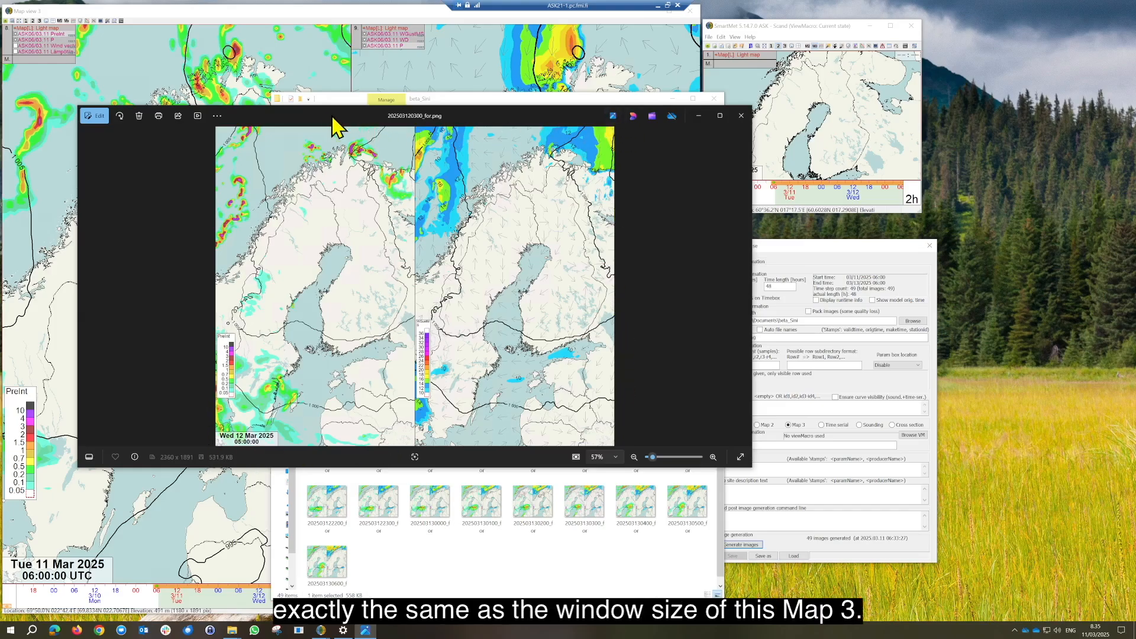
left_click(341, 11)
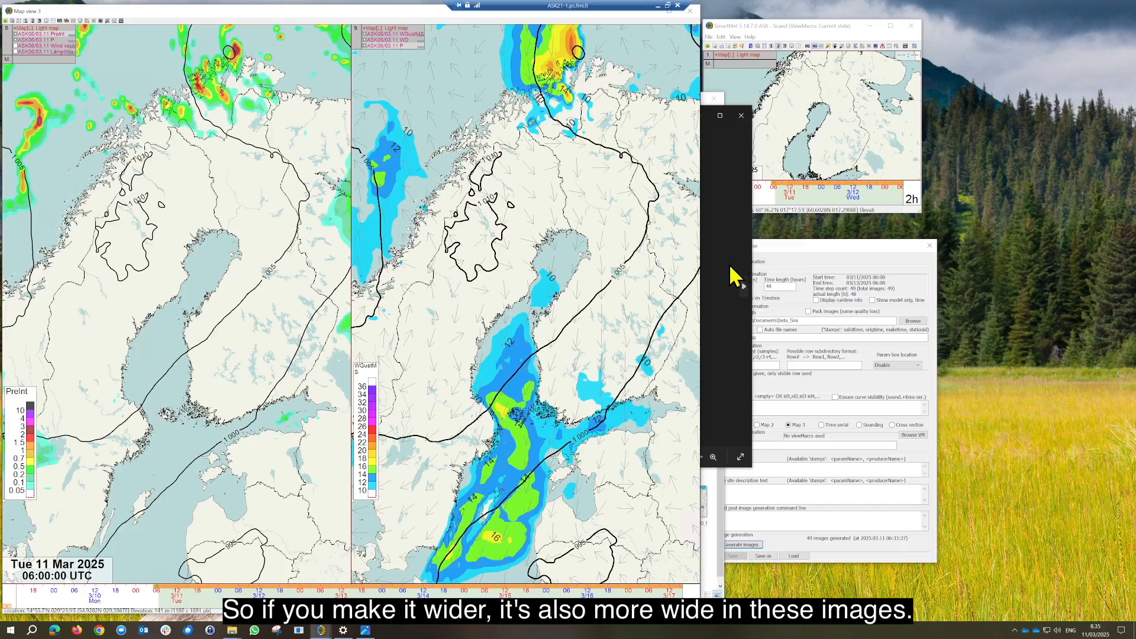
left_click(727, 155)
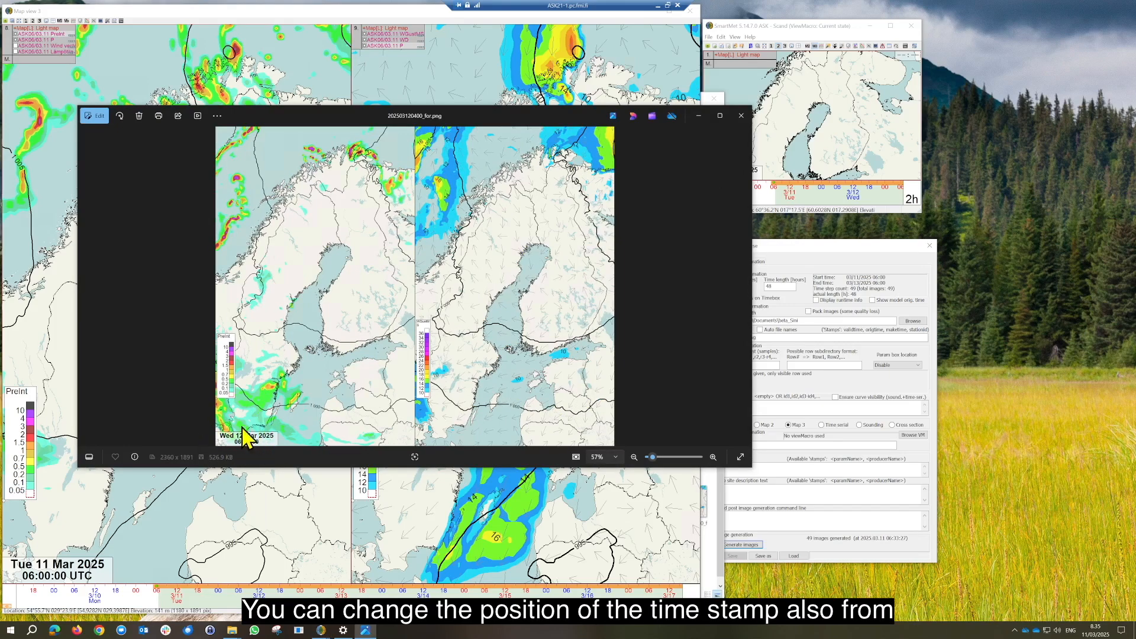
Enlarge the time legend in Map view 3 slightly and set its location to top-center.
left_click(270, 27)
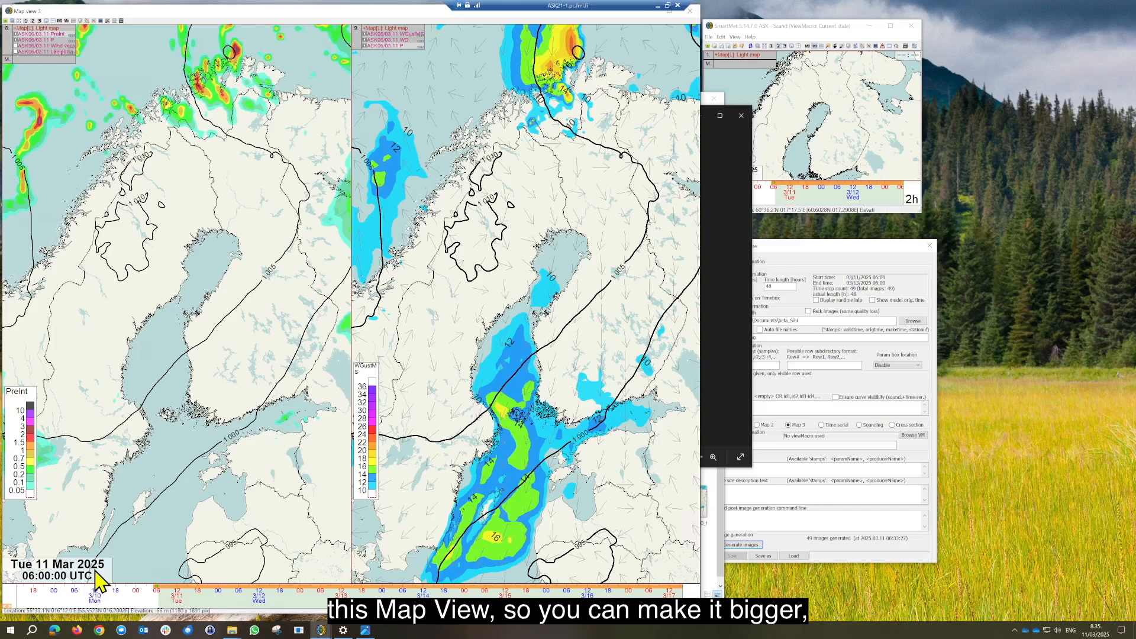
scroll(97, 574, "up", 2)
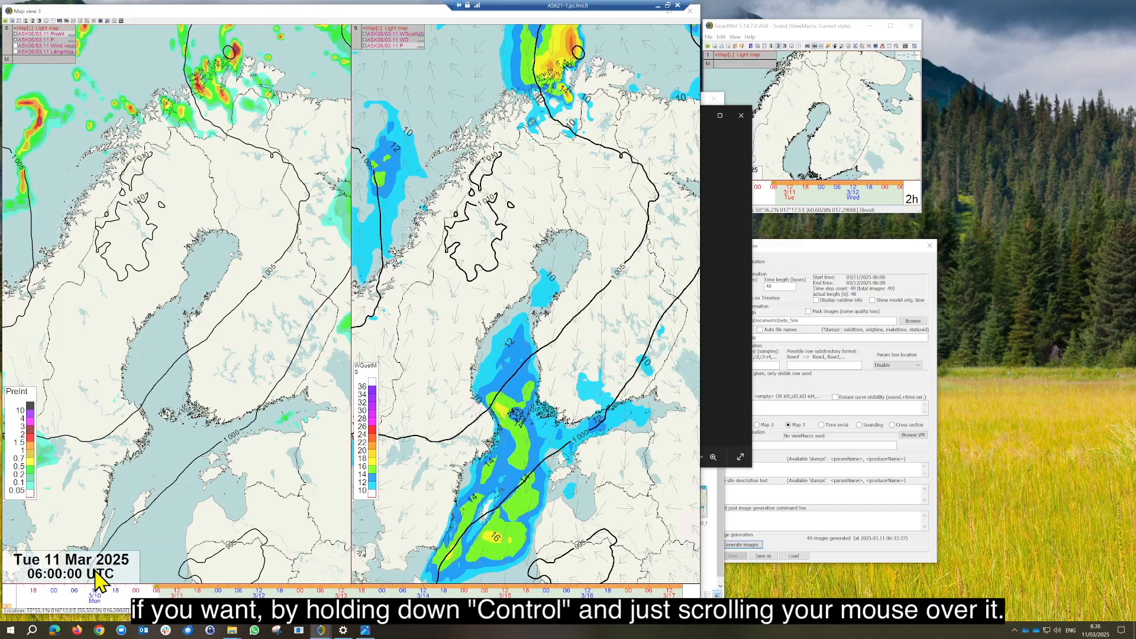
scroll(97, 580, "up", 1)
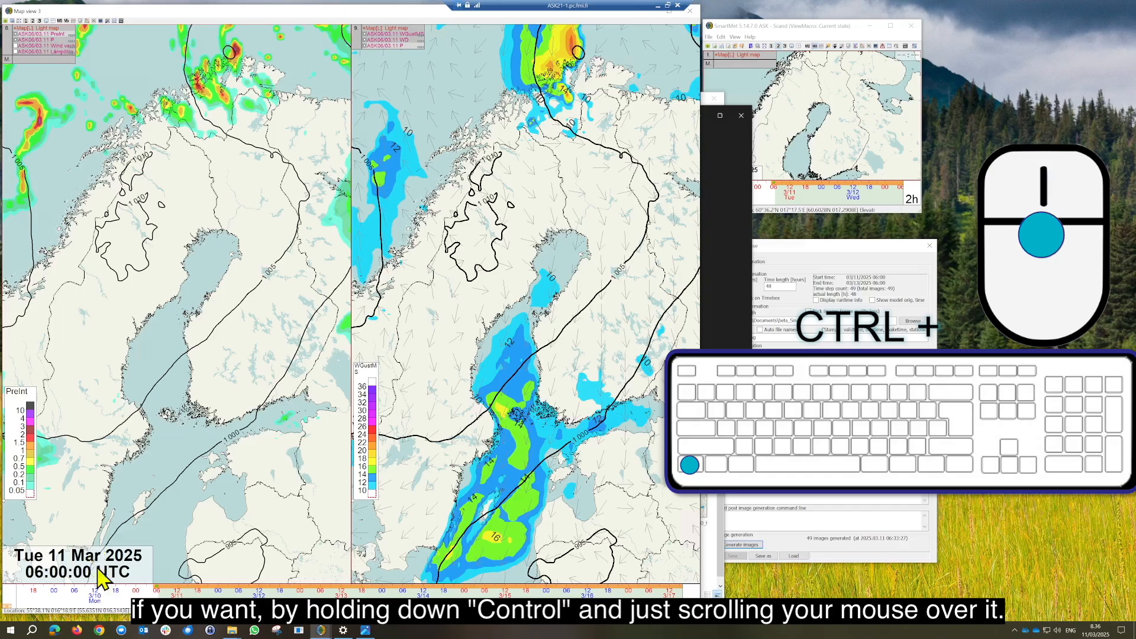
scroll(101, 579, "down", 1)
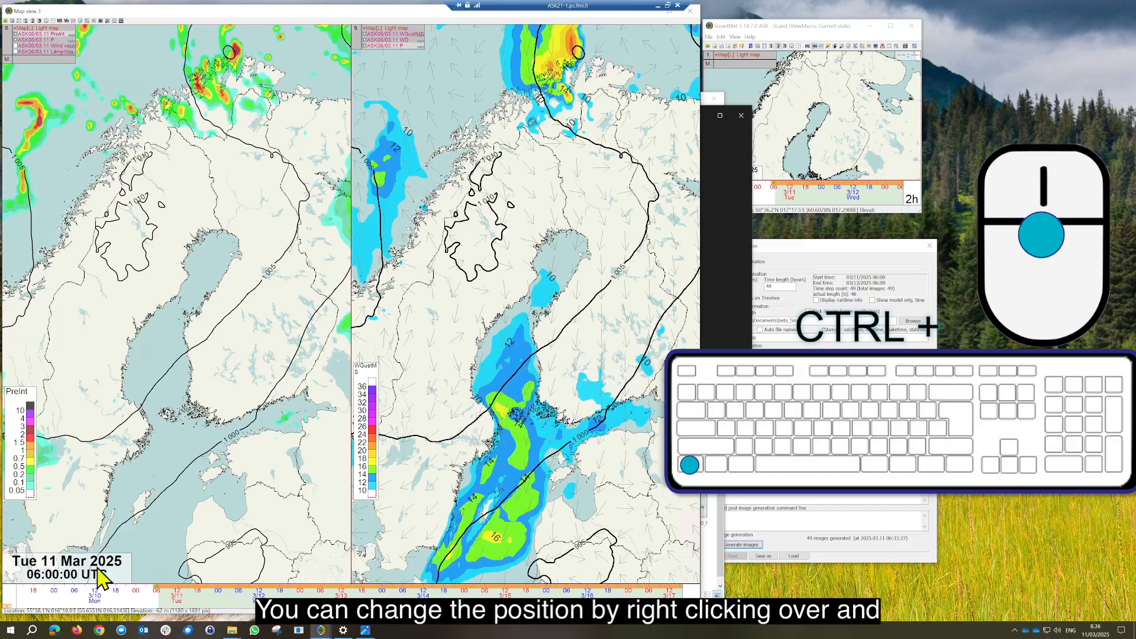
right_click(117, 570)
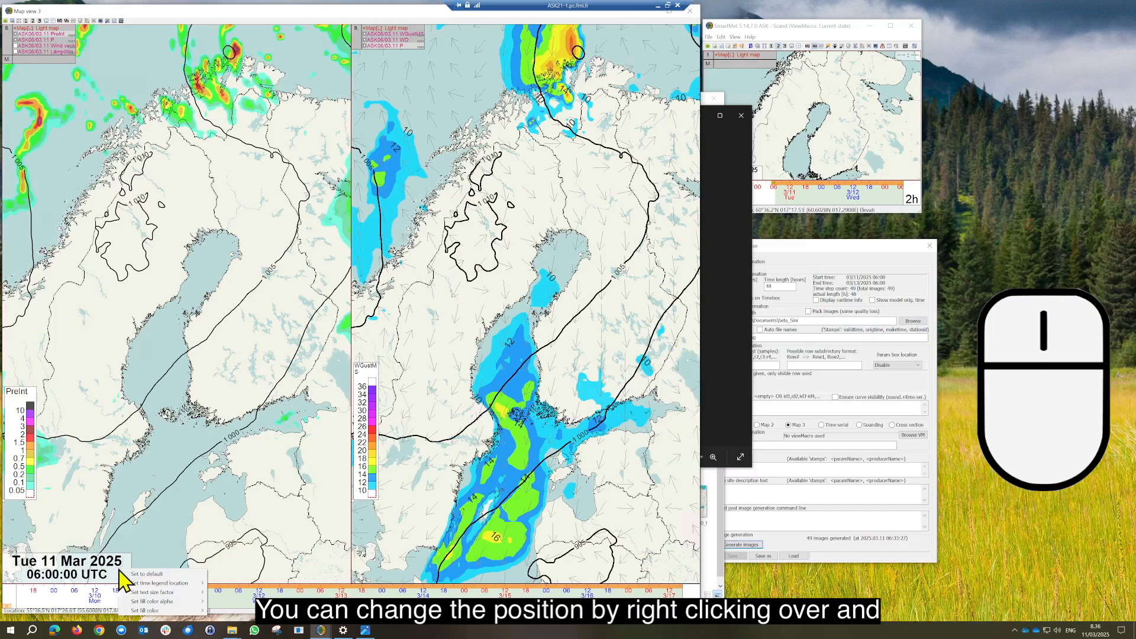
mouse_move(184, 584)
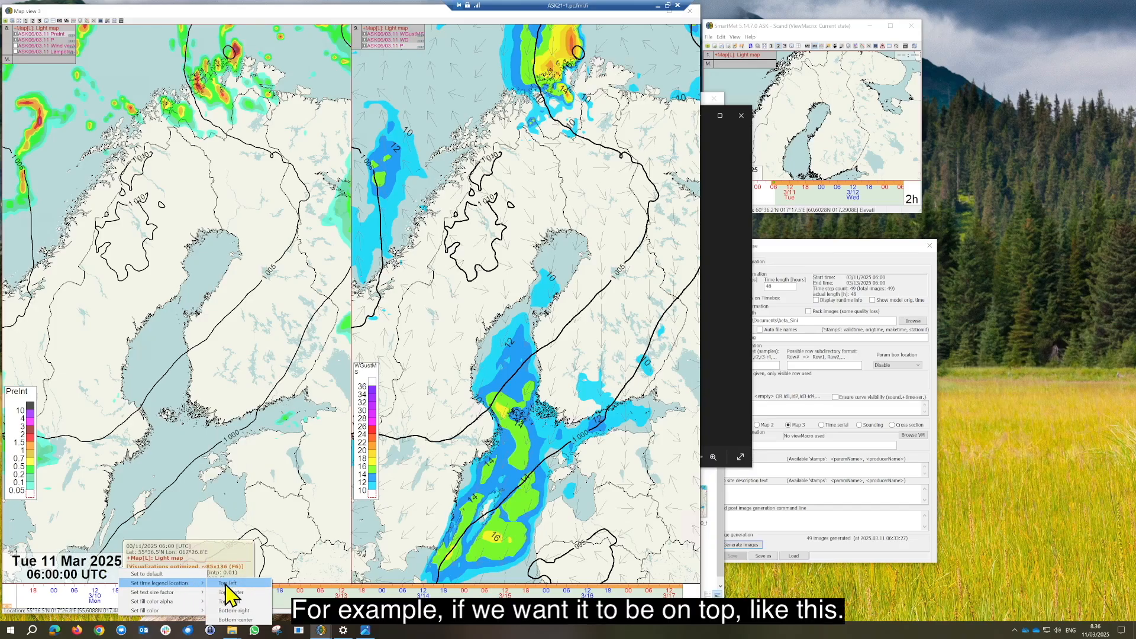
left_click(246, 592)
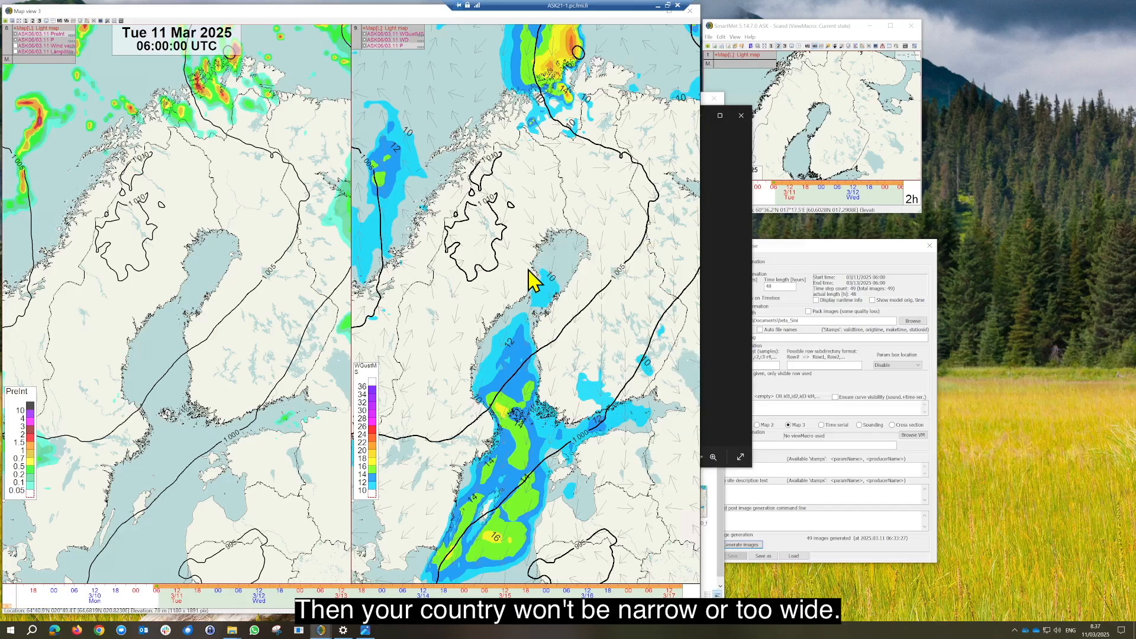
mouse_move(531, 280)
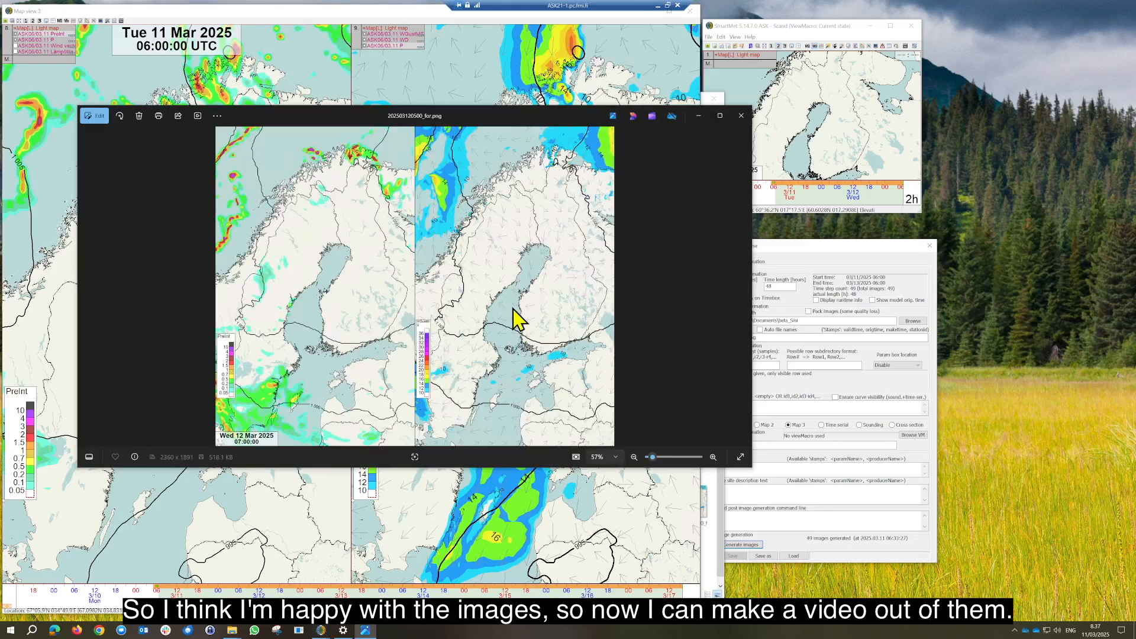
key("Right")
key("Right")
key("Right")
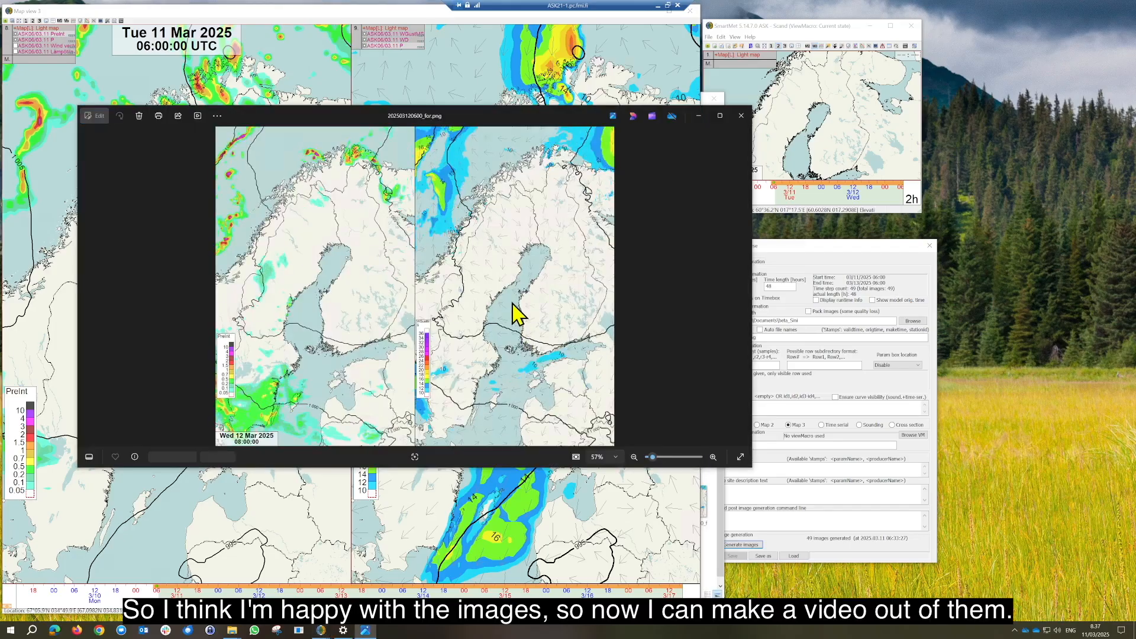
key("Right")
key("Right")
key("Right")
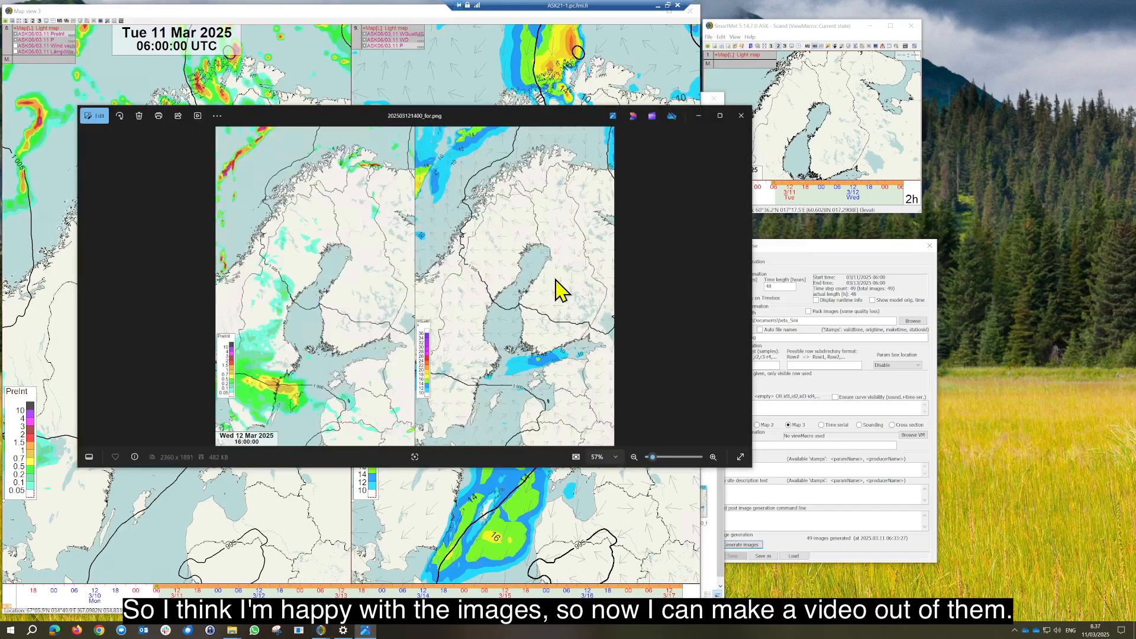
Close the image viewer and bring the folder with the generated images to the front.
left_click(742, 117)
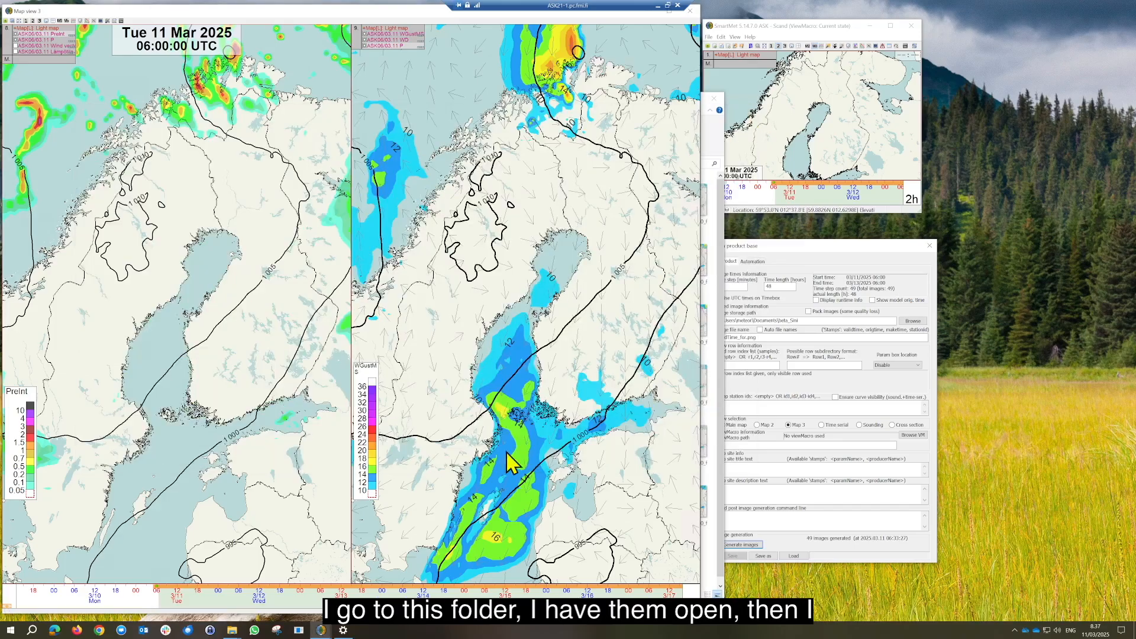
left_click(715, 548)
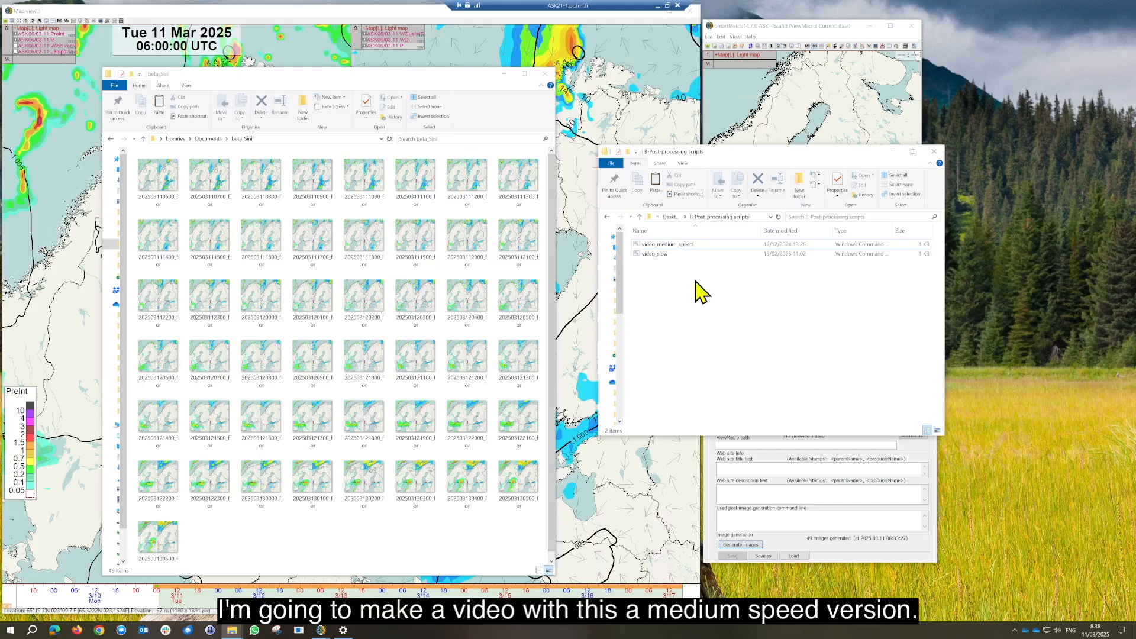
Copy the video_medium_speed script into the folder with the generated images and run it there.
double_click(674, 243)
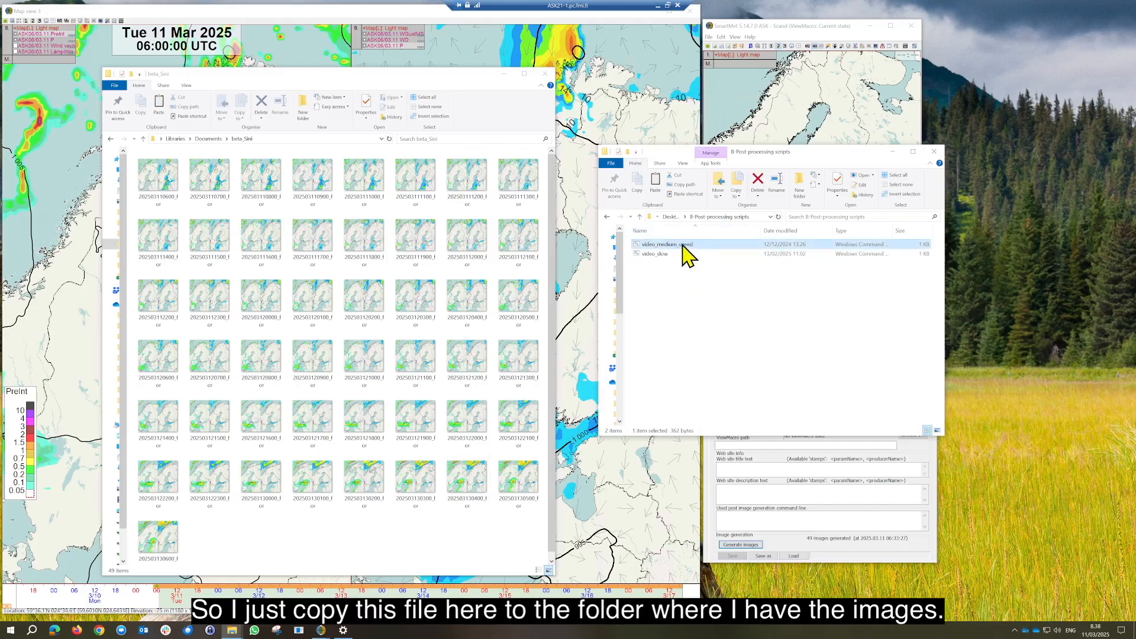
left_click(275, 543)
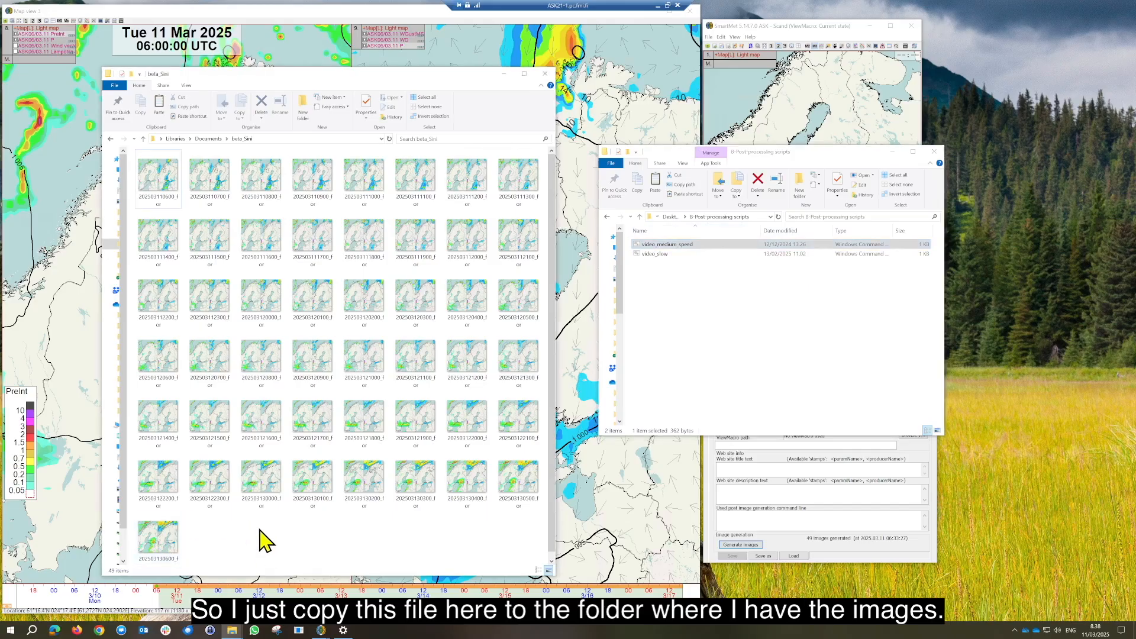
key("ctrl+v")
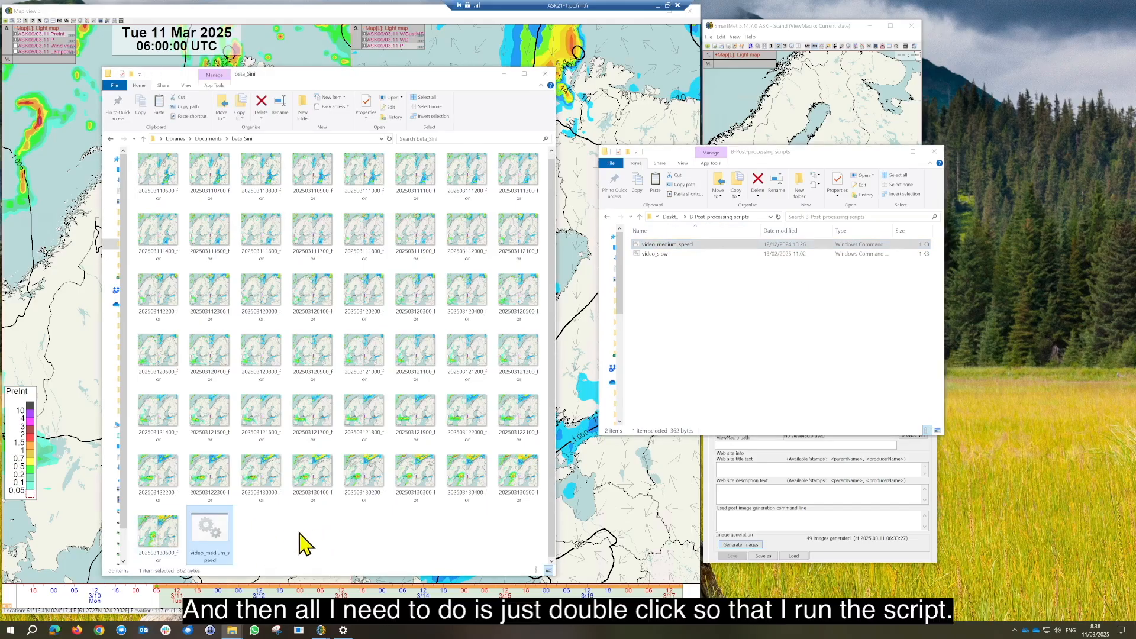
double_click(213, 535)
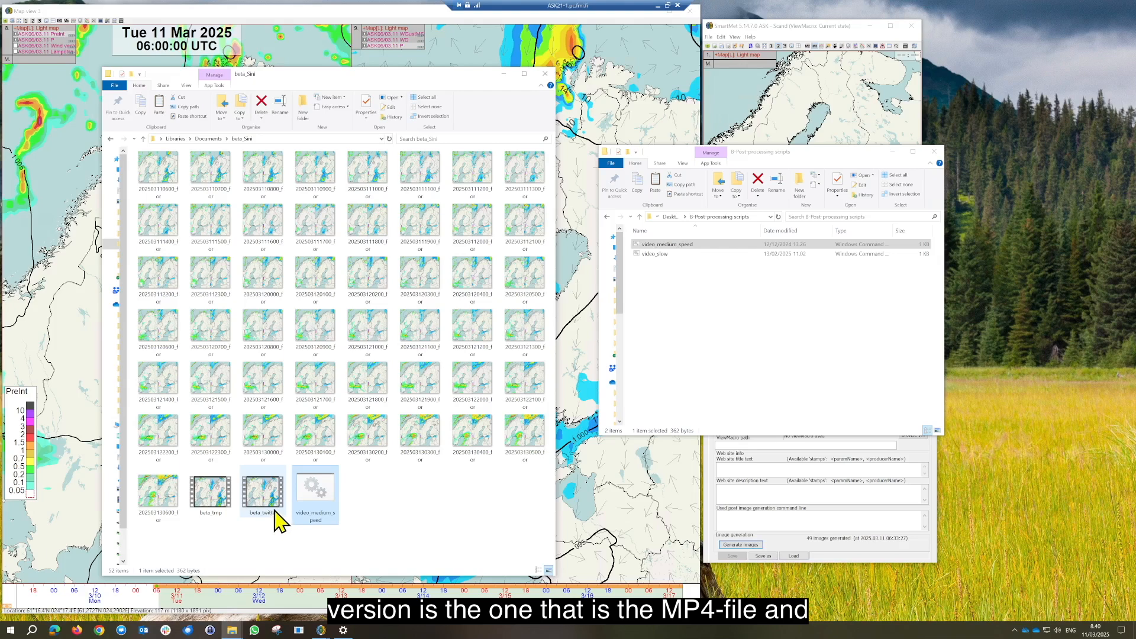
Play the beta_twitter video to check the result, and delete beta_tmp and beta_twitter from the image folder.
mouse_move(278, 520)
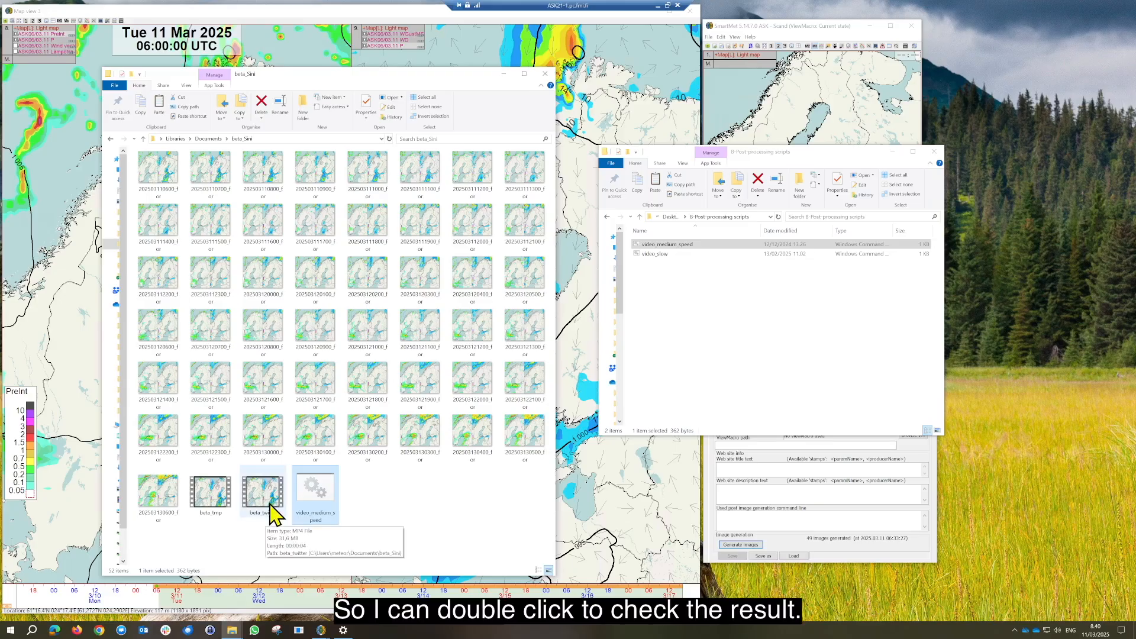
double_click(271, 512)
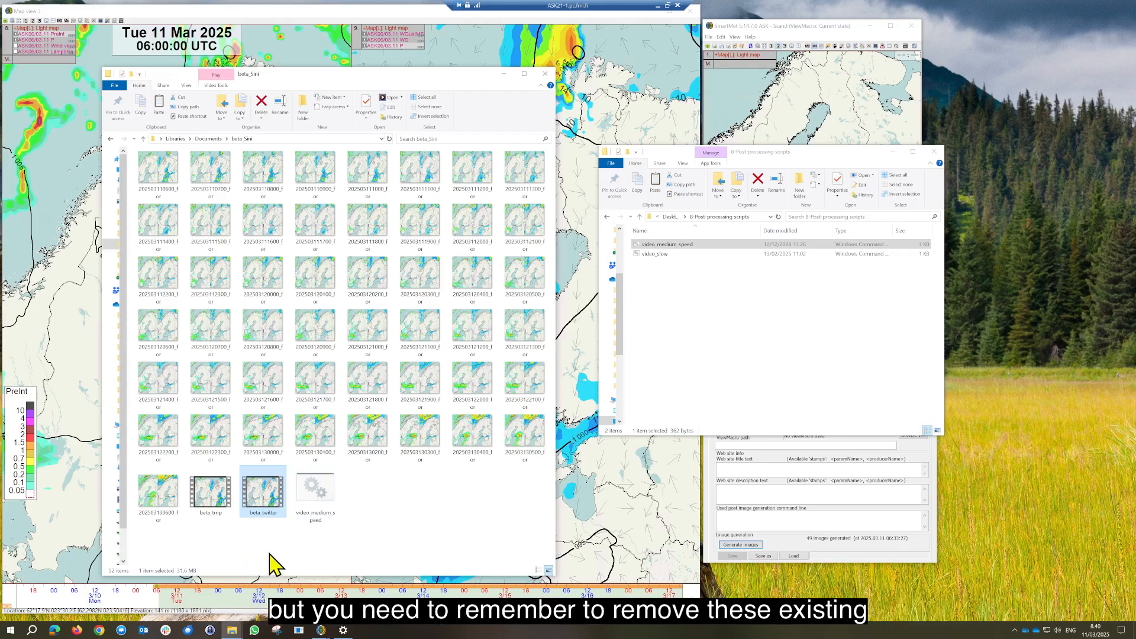
left_click(196, 484, "ctrl")
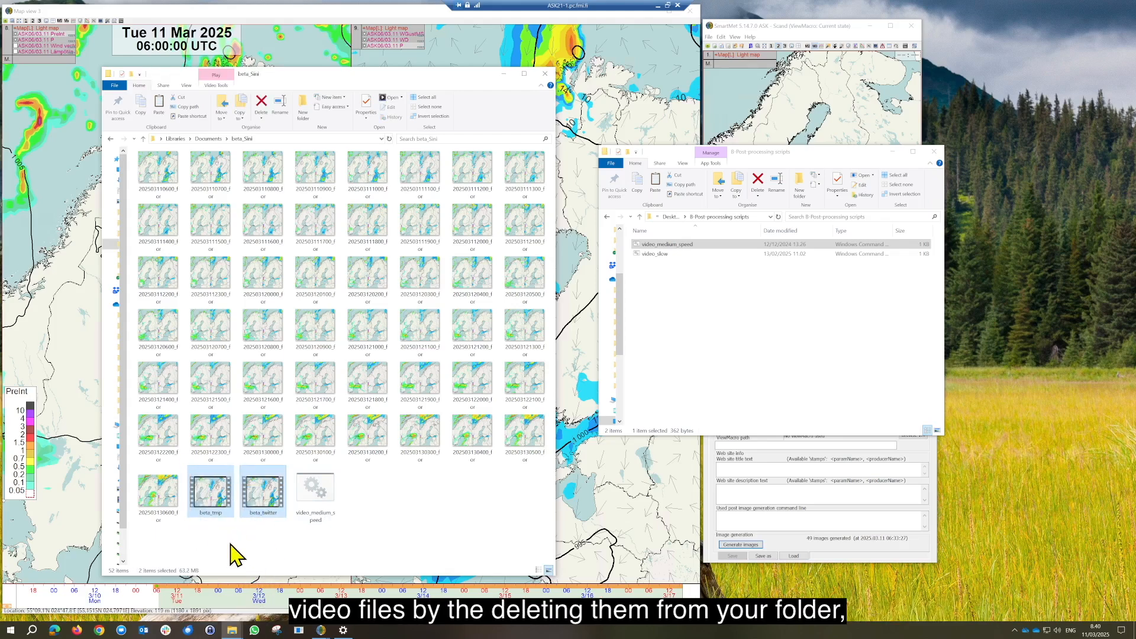
key("Delete")
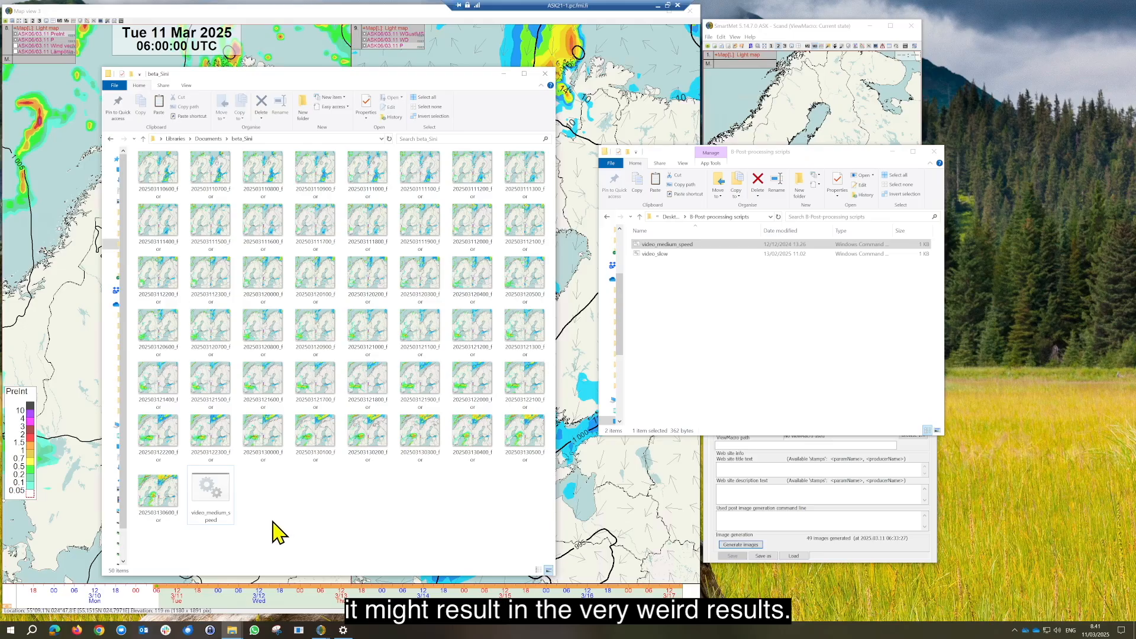
Set the -rate value to 1 in the image folder's video_medium_speed script, and save and close the file.
left_click(218, 516)
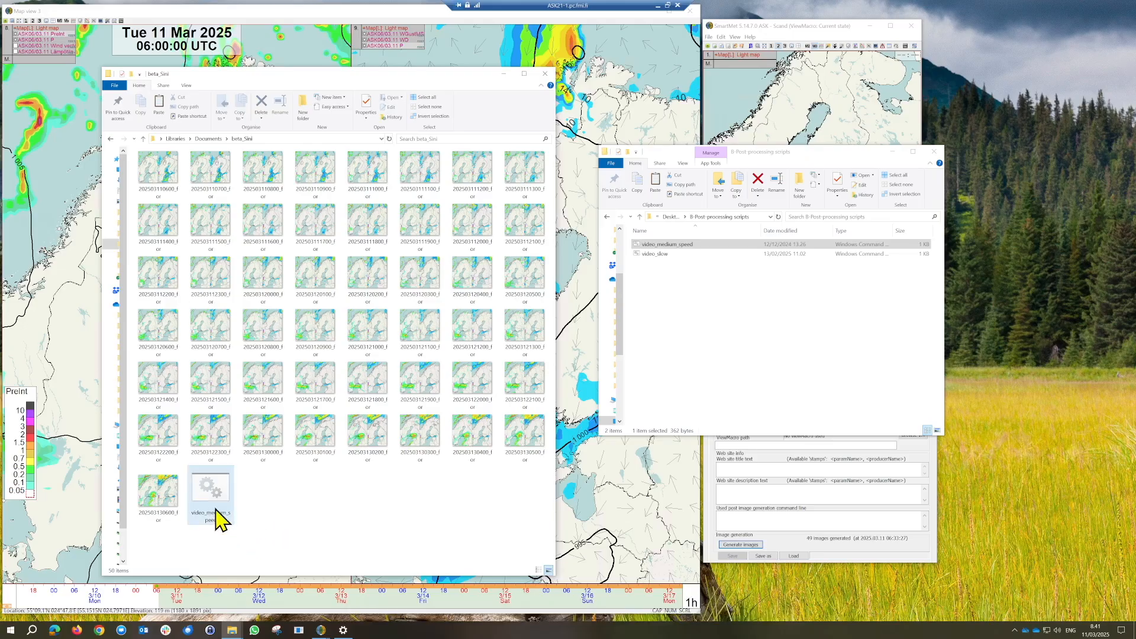
right_click(217, 515)
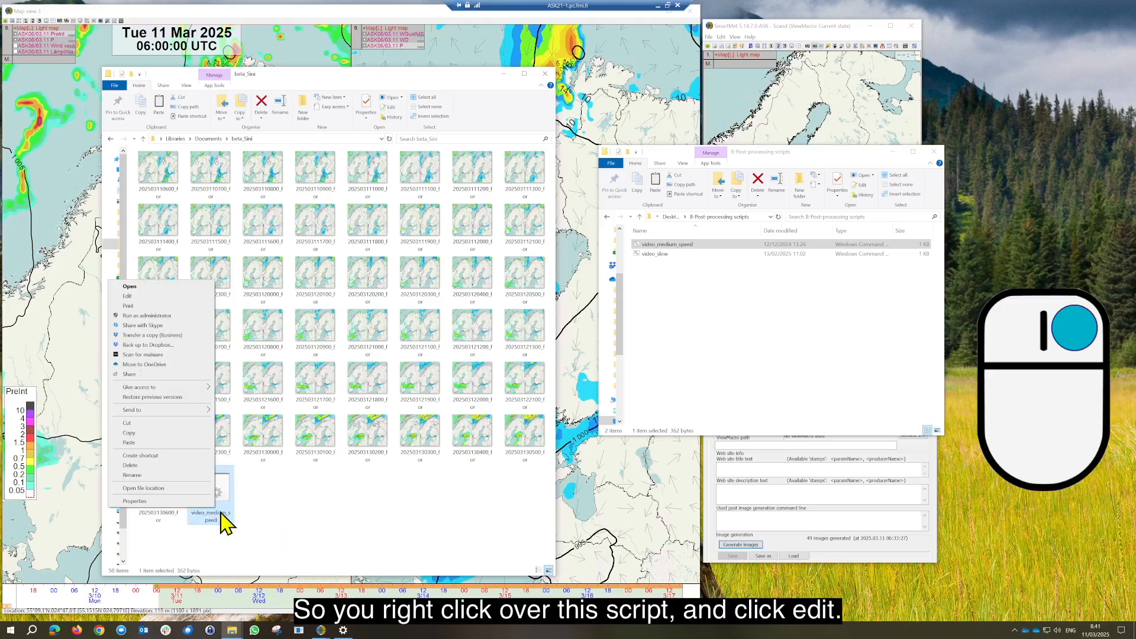
left_click(130, 295)
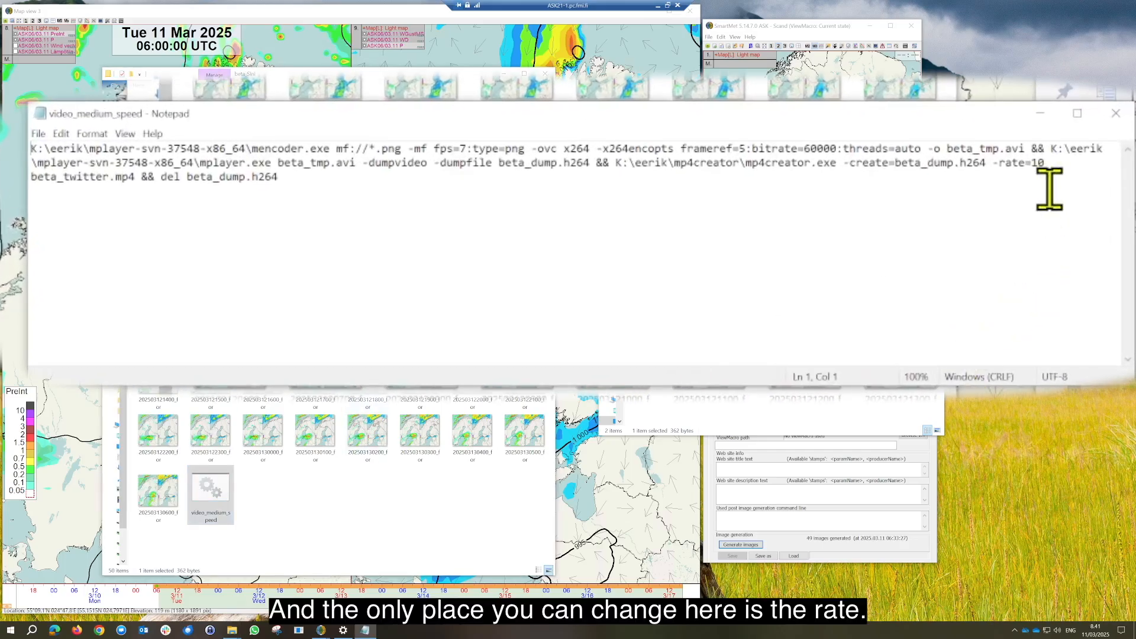
left_click_drag(1044, 162, 1031, 162)
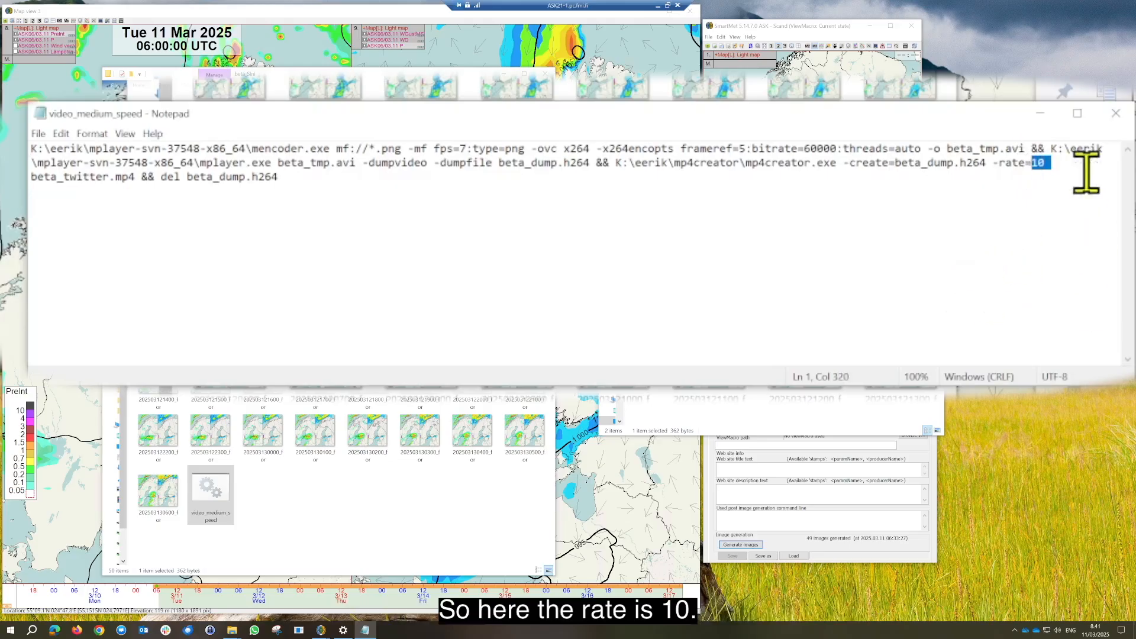
left_click(1056, 155)
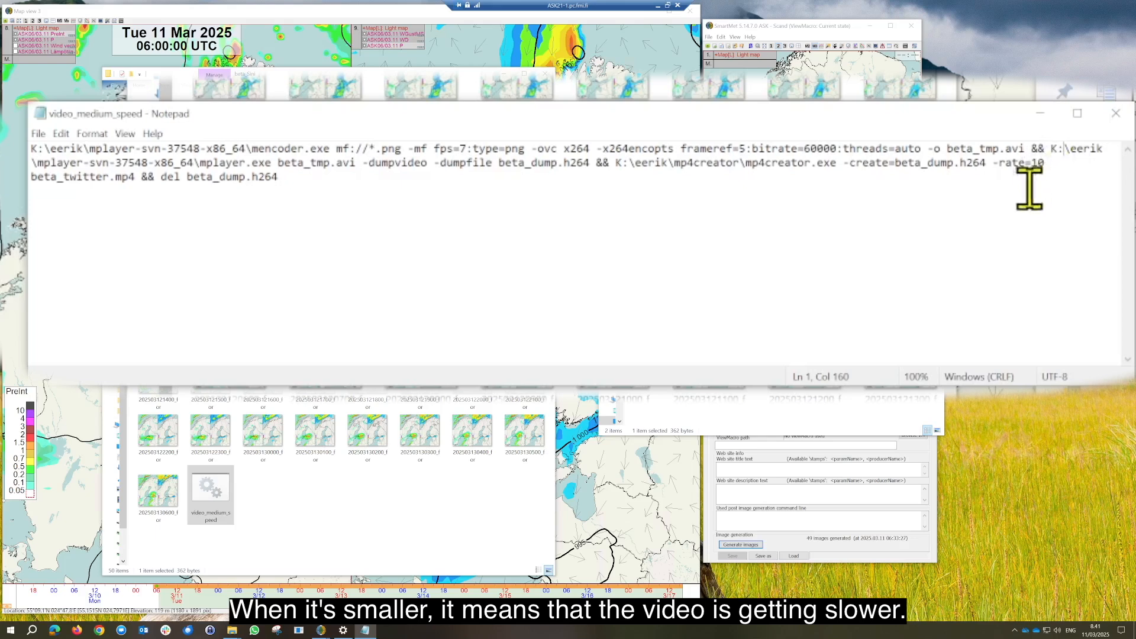
left_click(1046, 166)
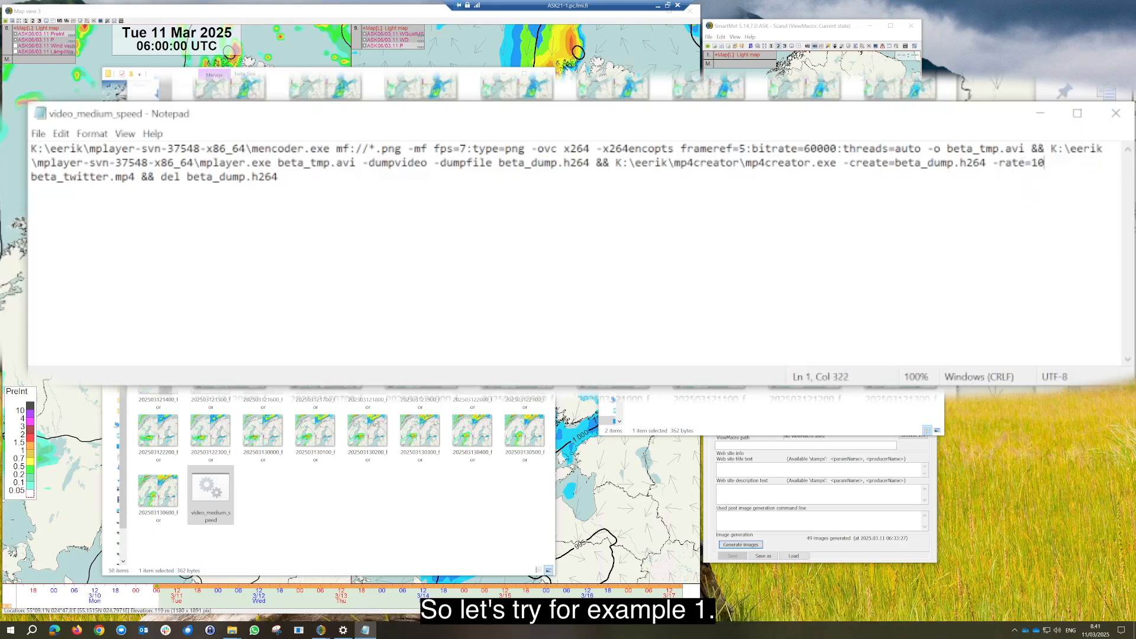
key("BackSpace")
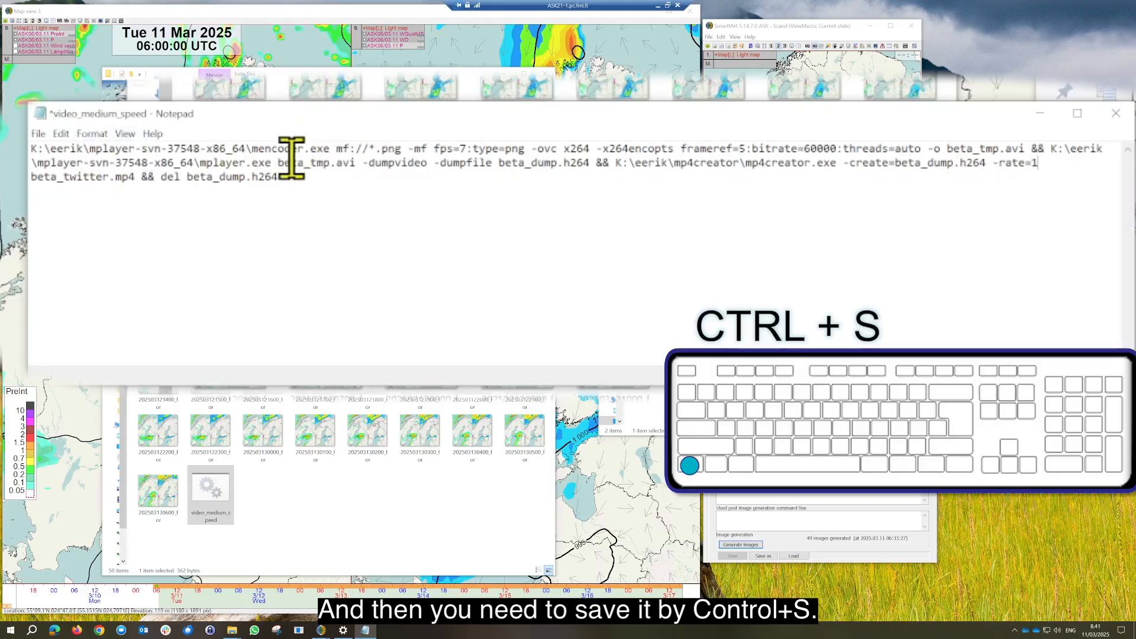
key("ctrl+s")
left_click(1115, 113)
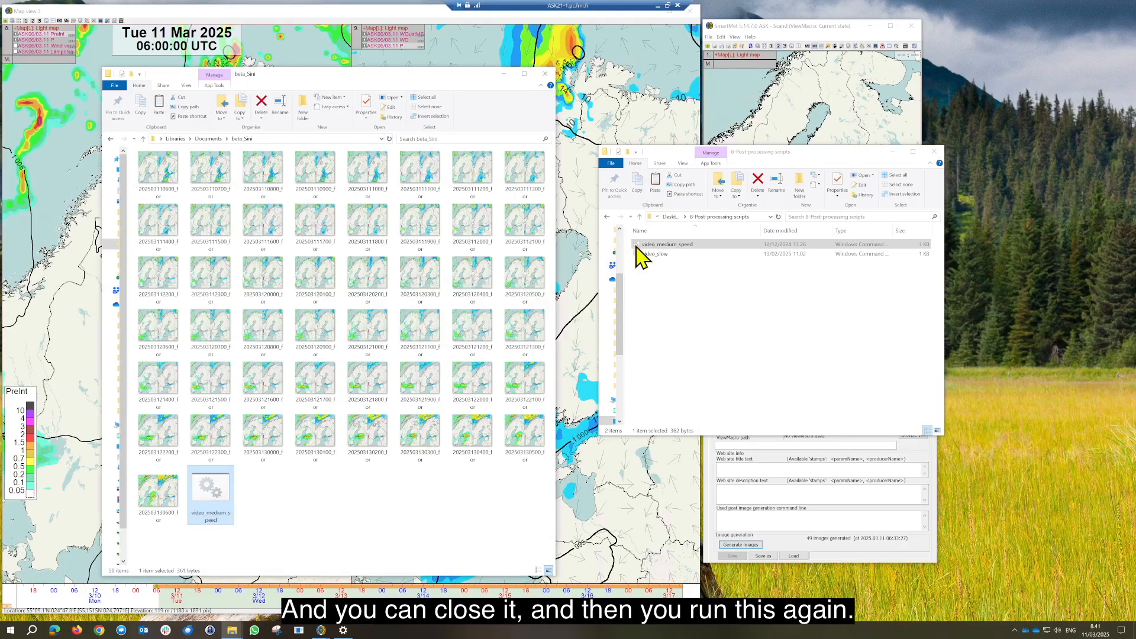
Run the edited video_medium_speed script again and play the new beta_twitter video to check its speed.
double_click(218, 494)
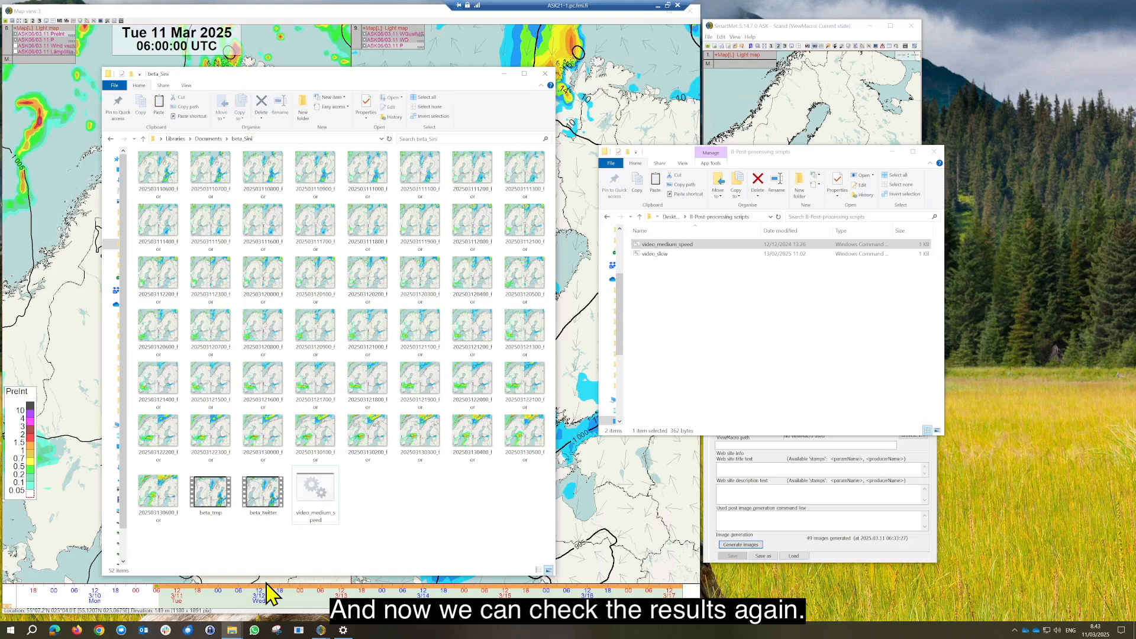
left_click(262, 505)
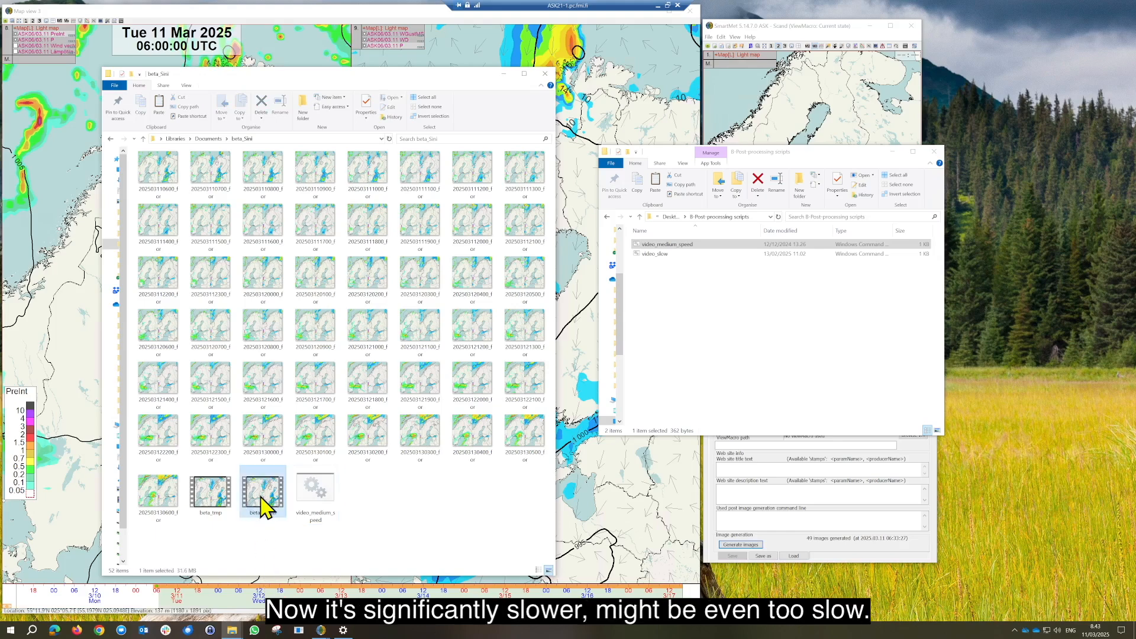
double_click(264, 507)
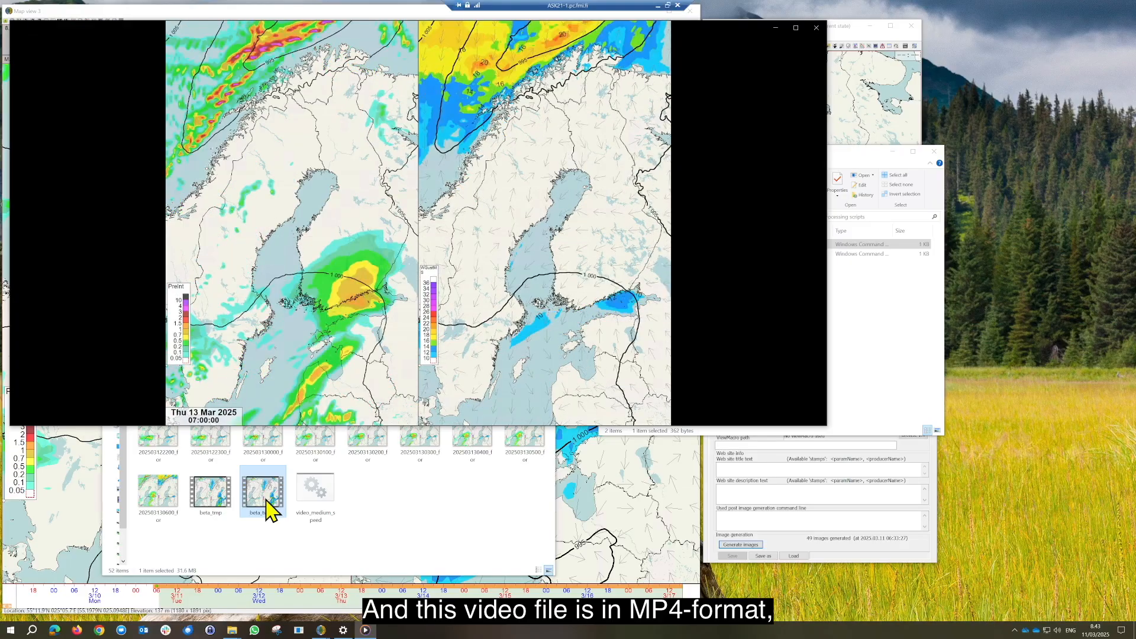
left_click(817, 27)
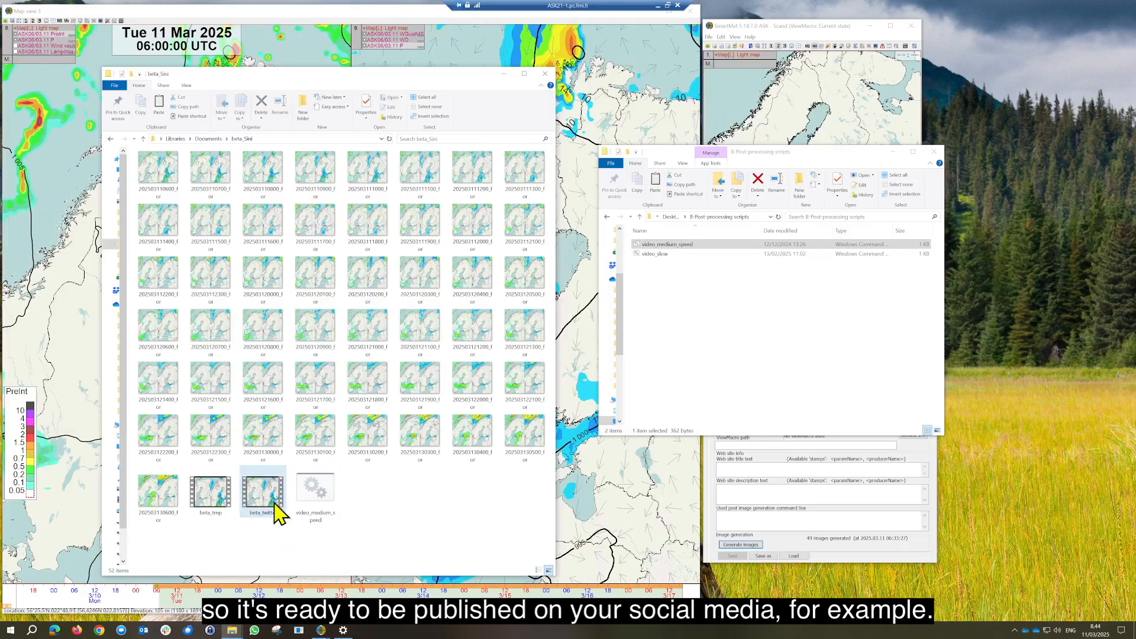